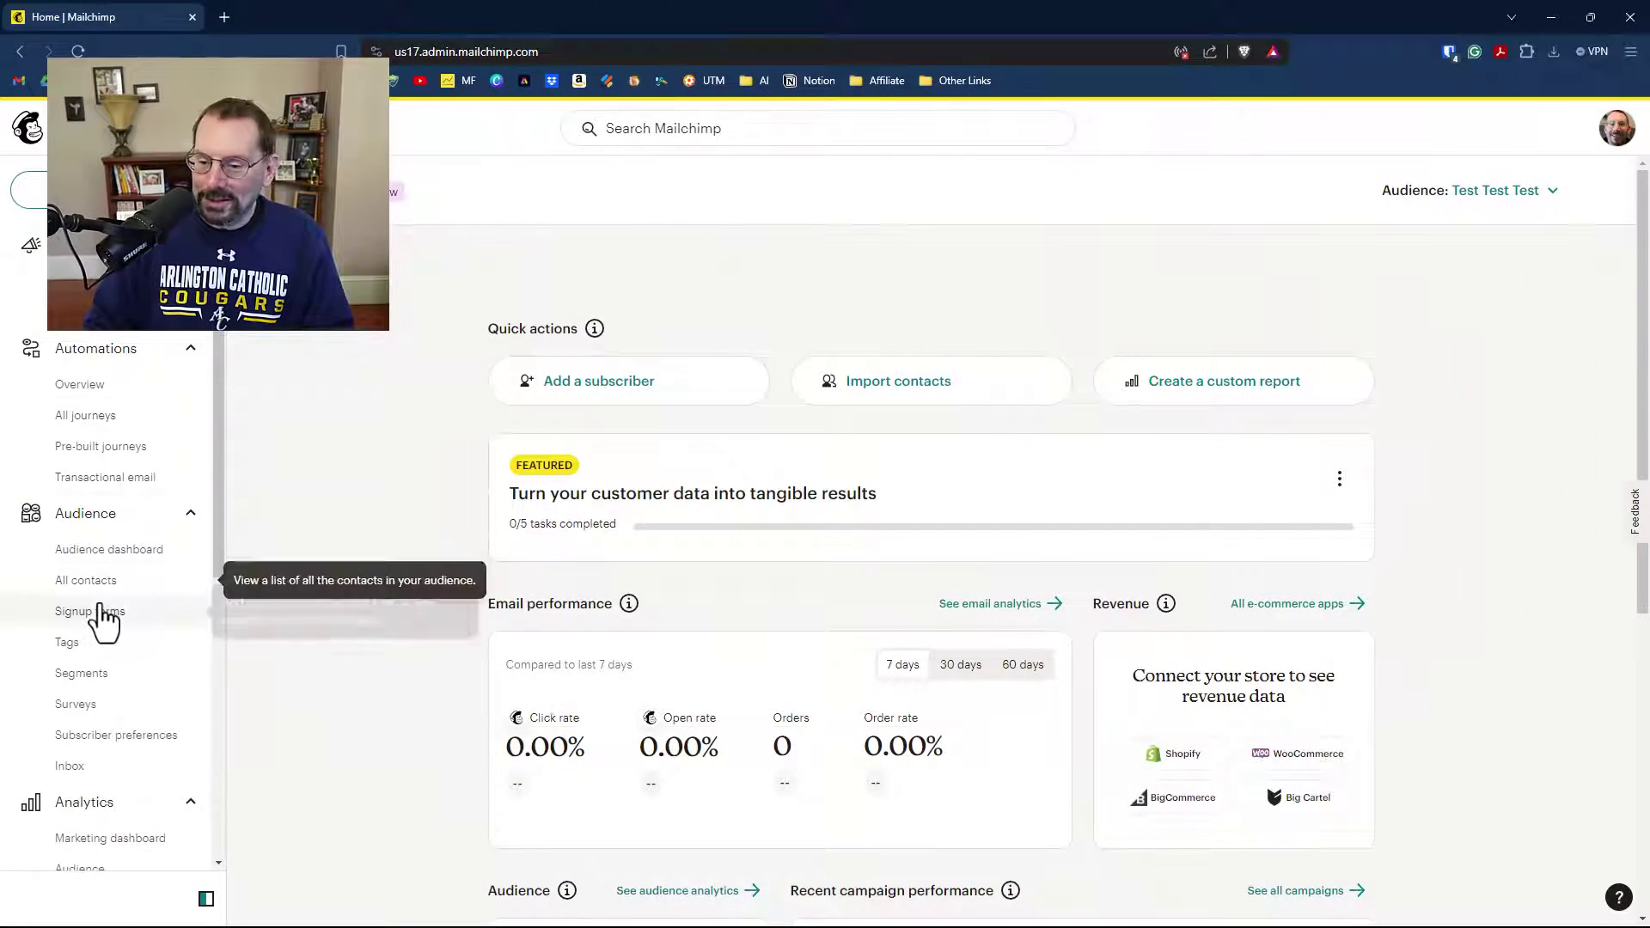
# - Go to Audience > Signup forms and scroll through the form type cards
pyautogui.click(101, 611)
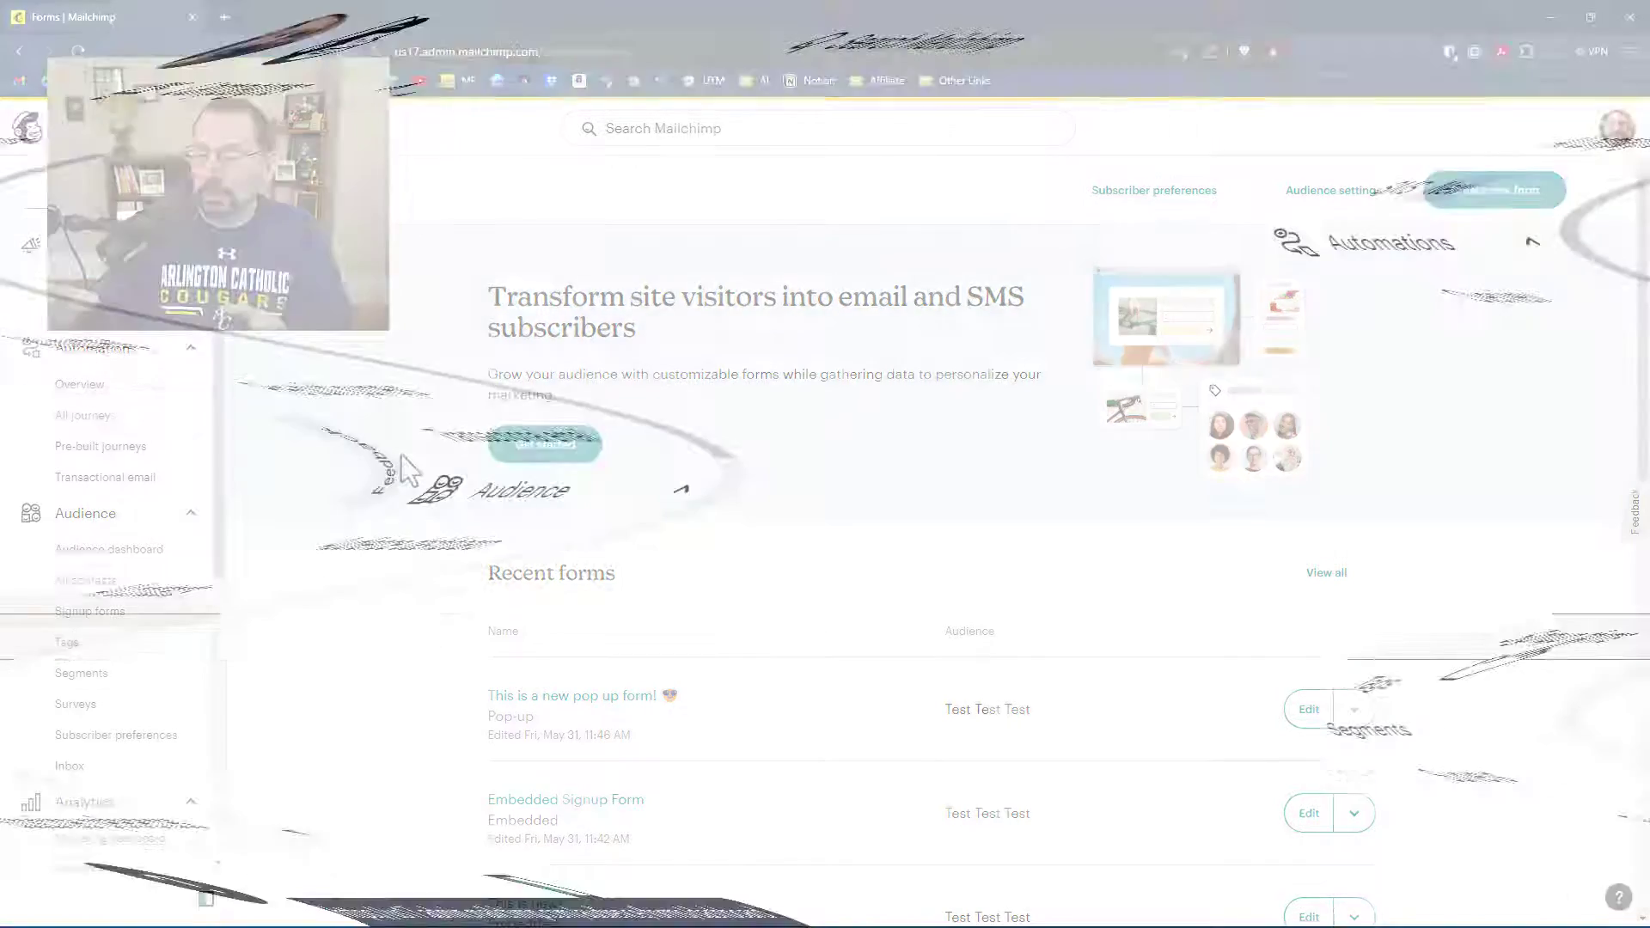
pyautogui.click(123, 614)
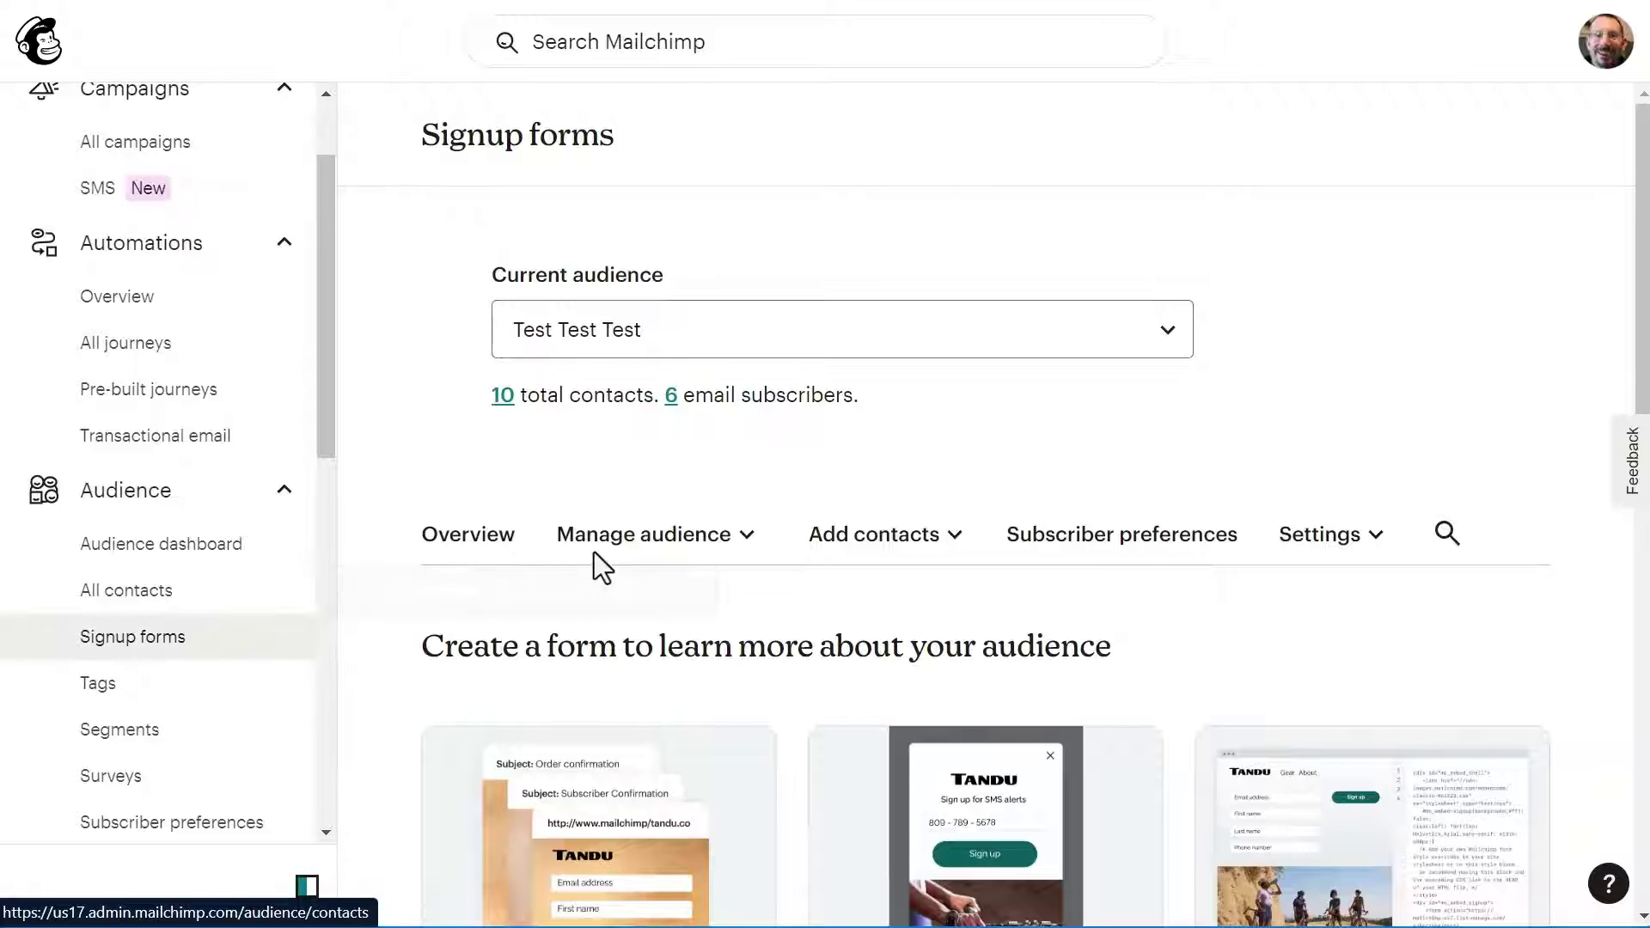
pyautogui.scroll(-5, 610, 567)
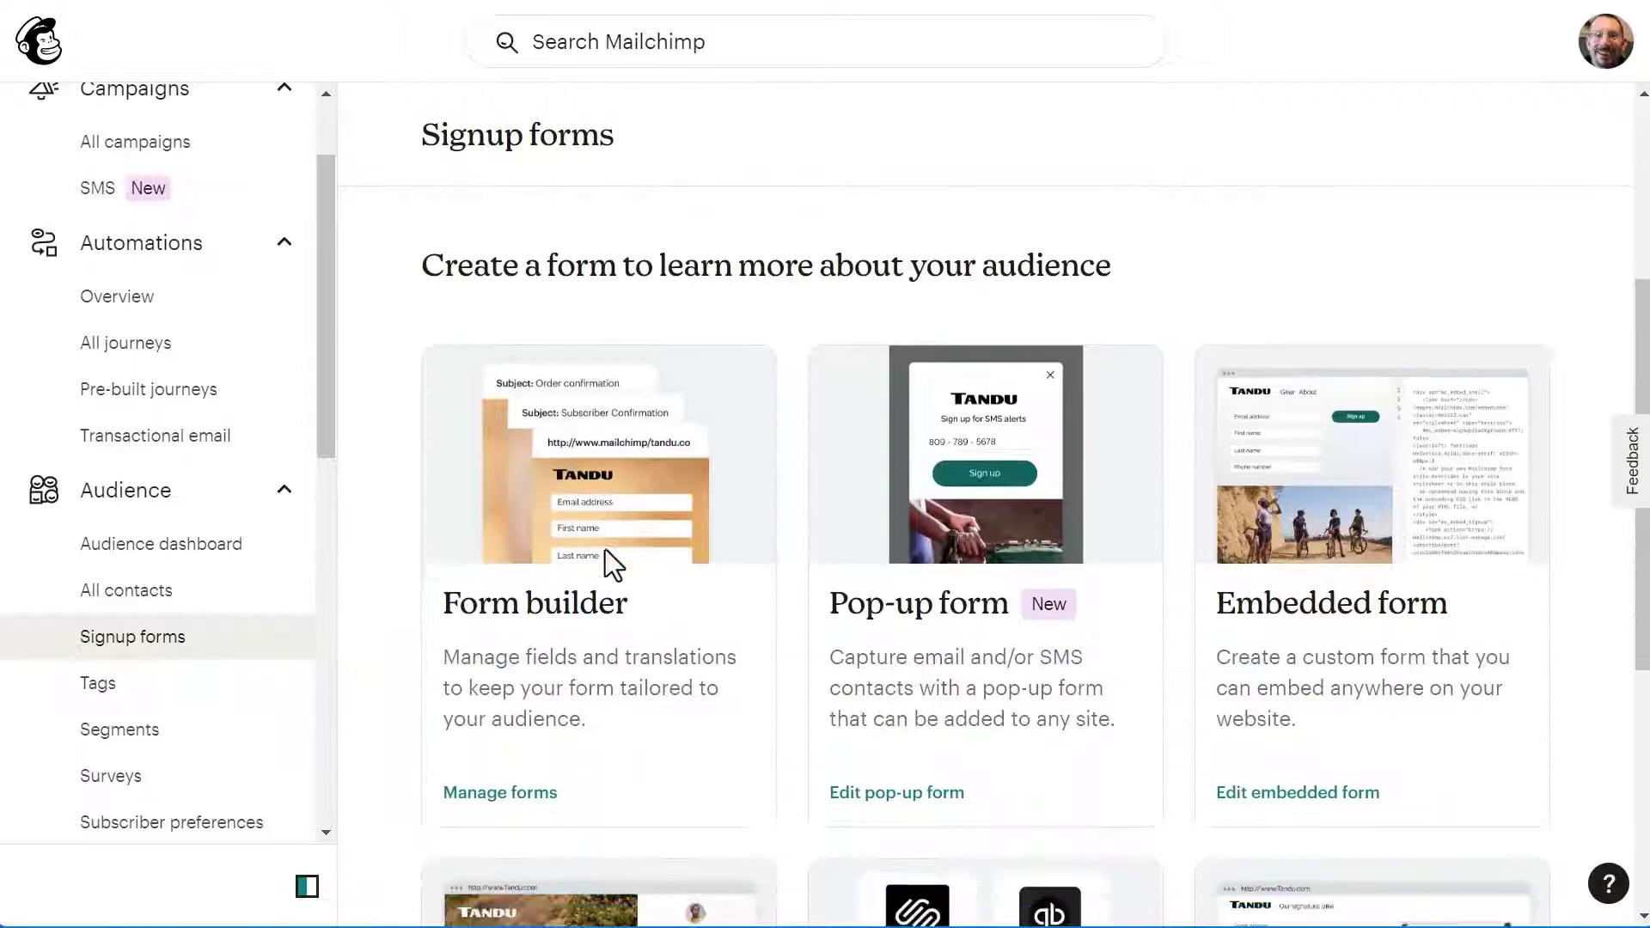
pyautogui.scroll(2, 976, 656)
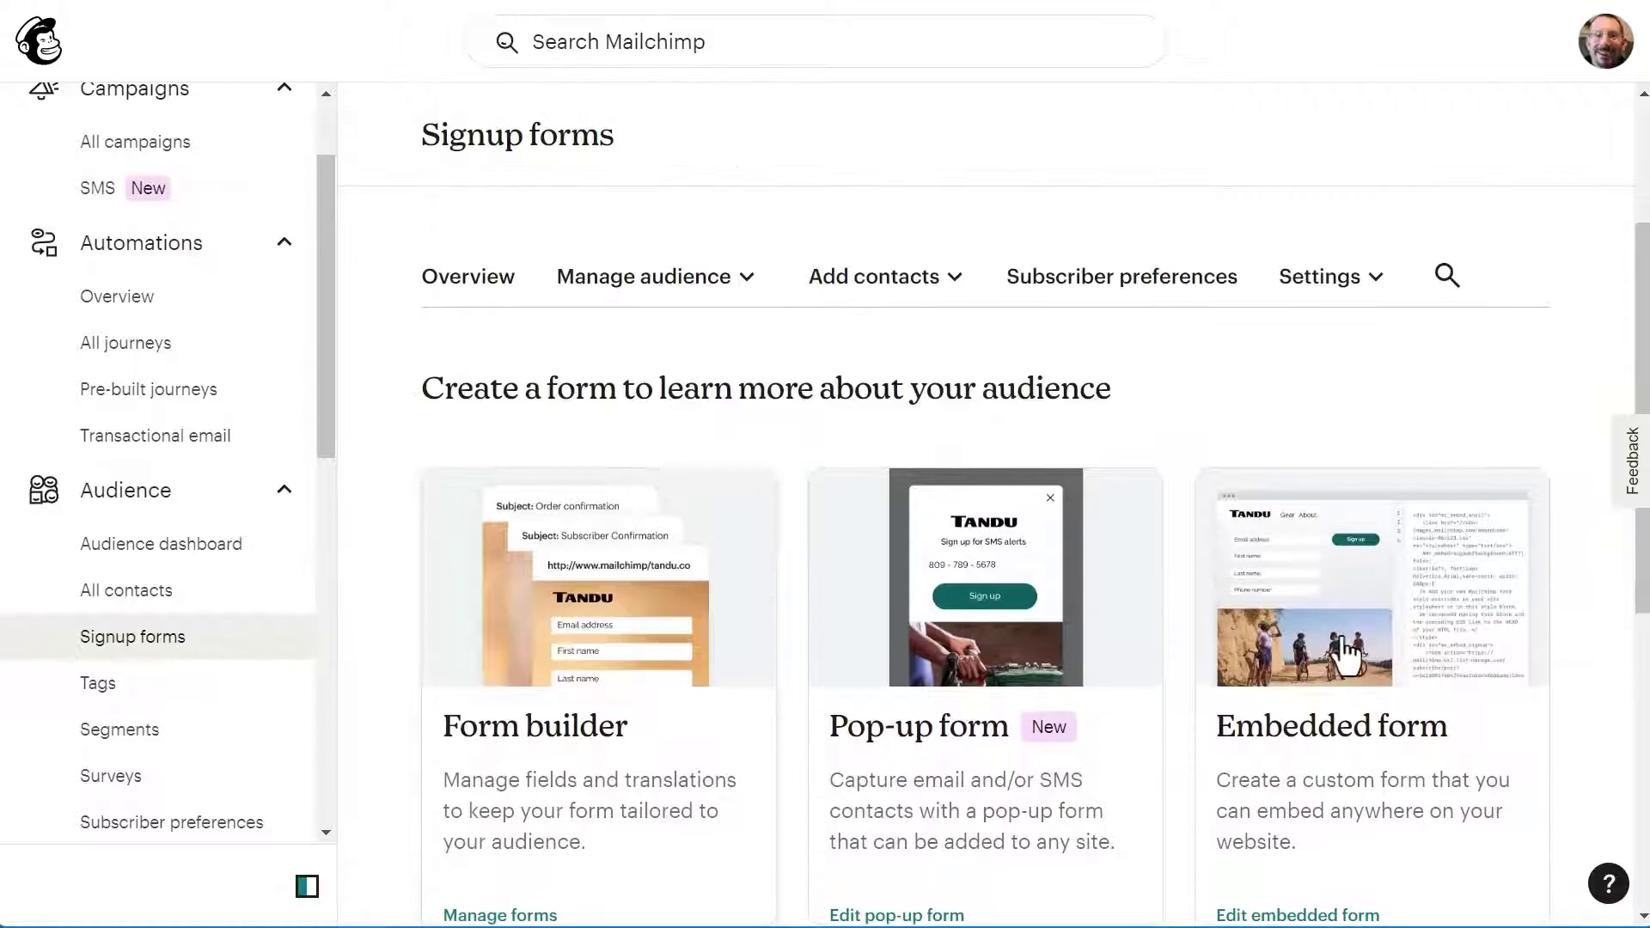
pyautogui.scroll(-2, 1375, 623)
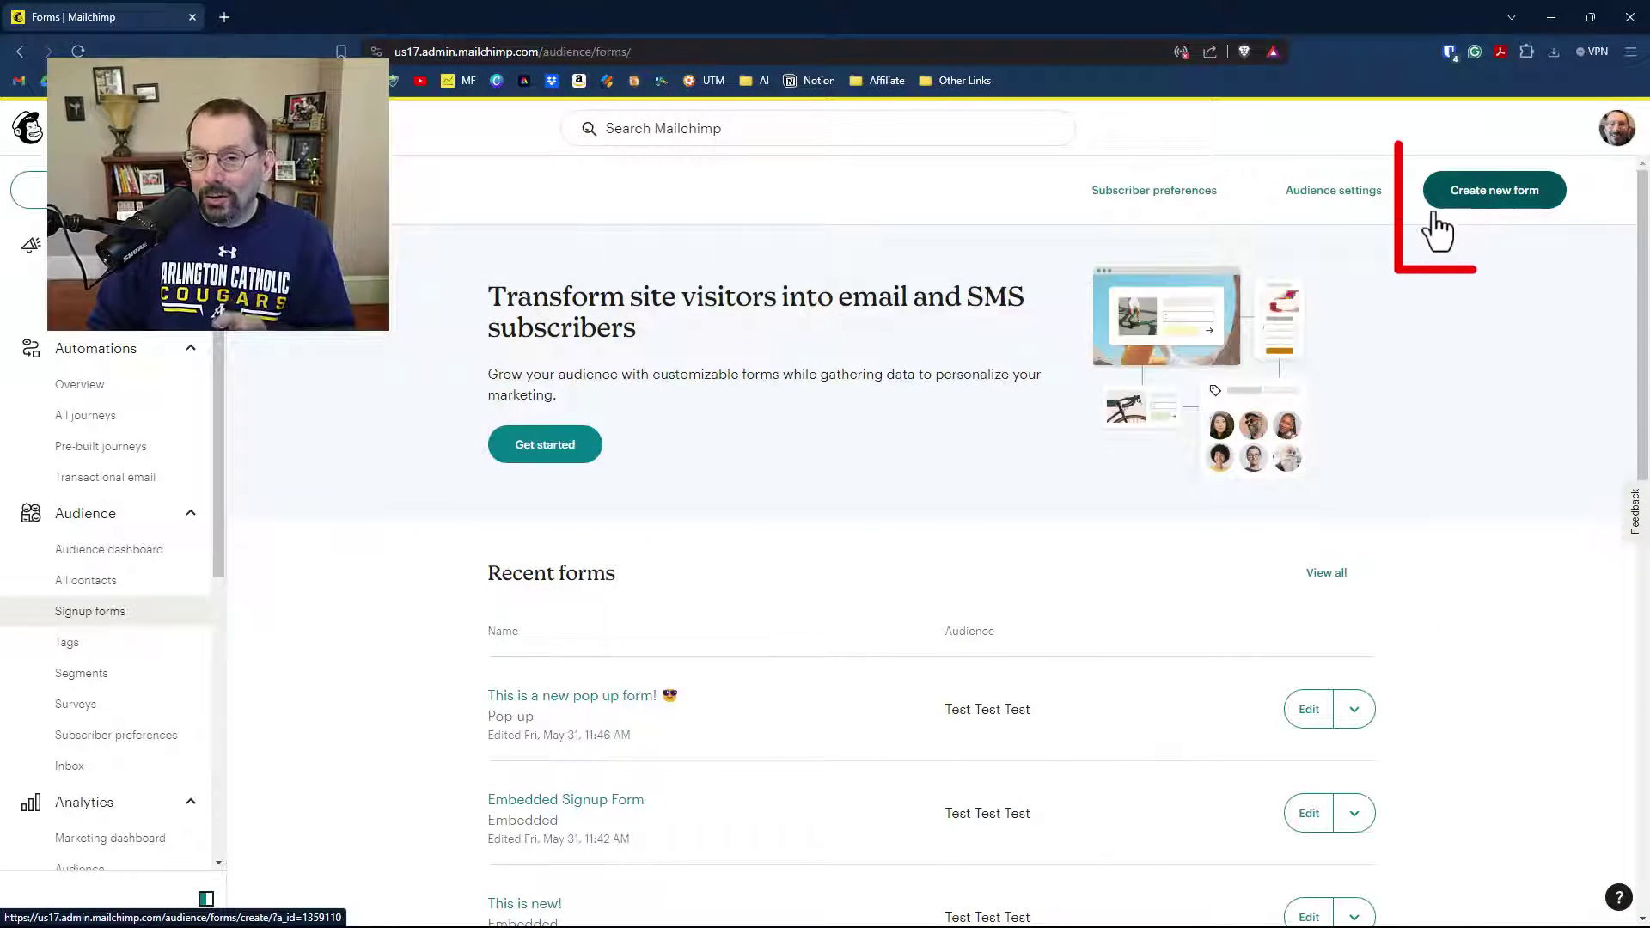
pyautogui.scroll(-1, 441, 554)
pyautogui.scroll(-3, 441, 553)
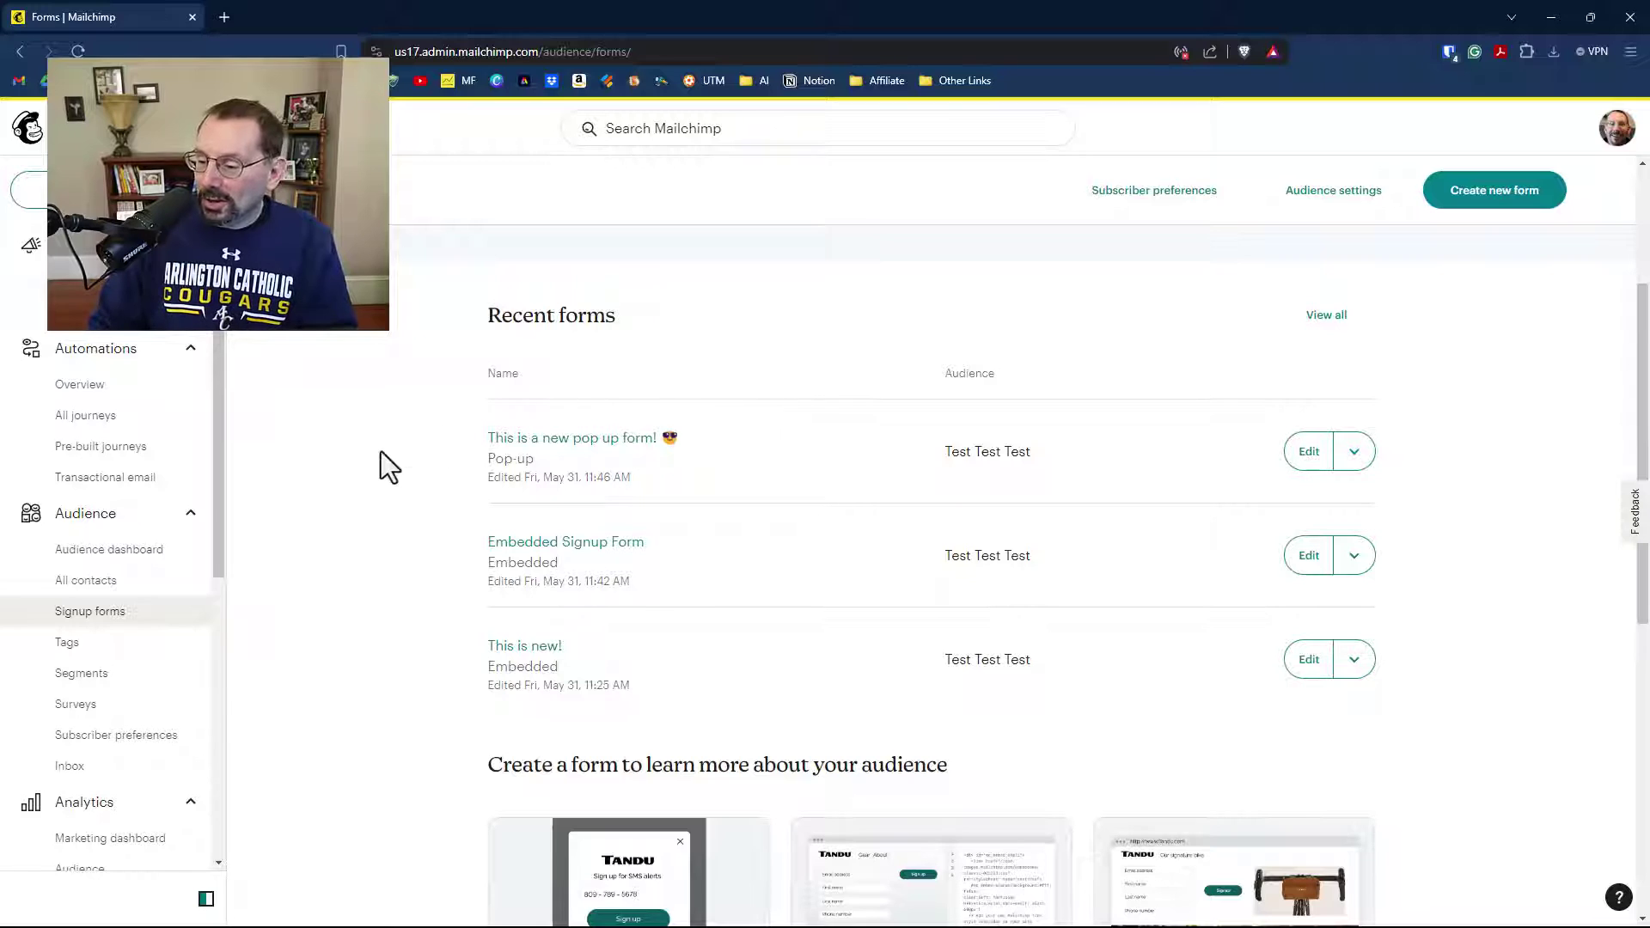
pyautogui.scroll(-4, 406, 445)
pyautogui.scroll(-1, 406, 446)
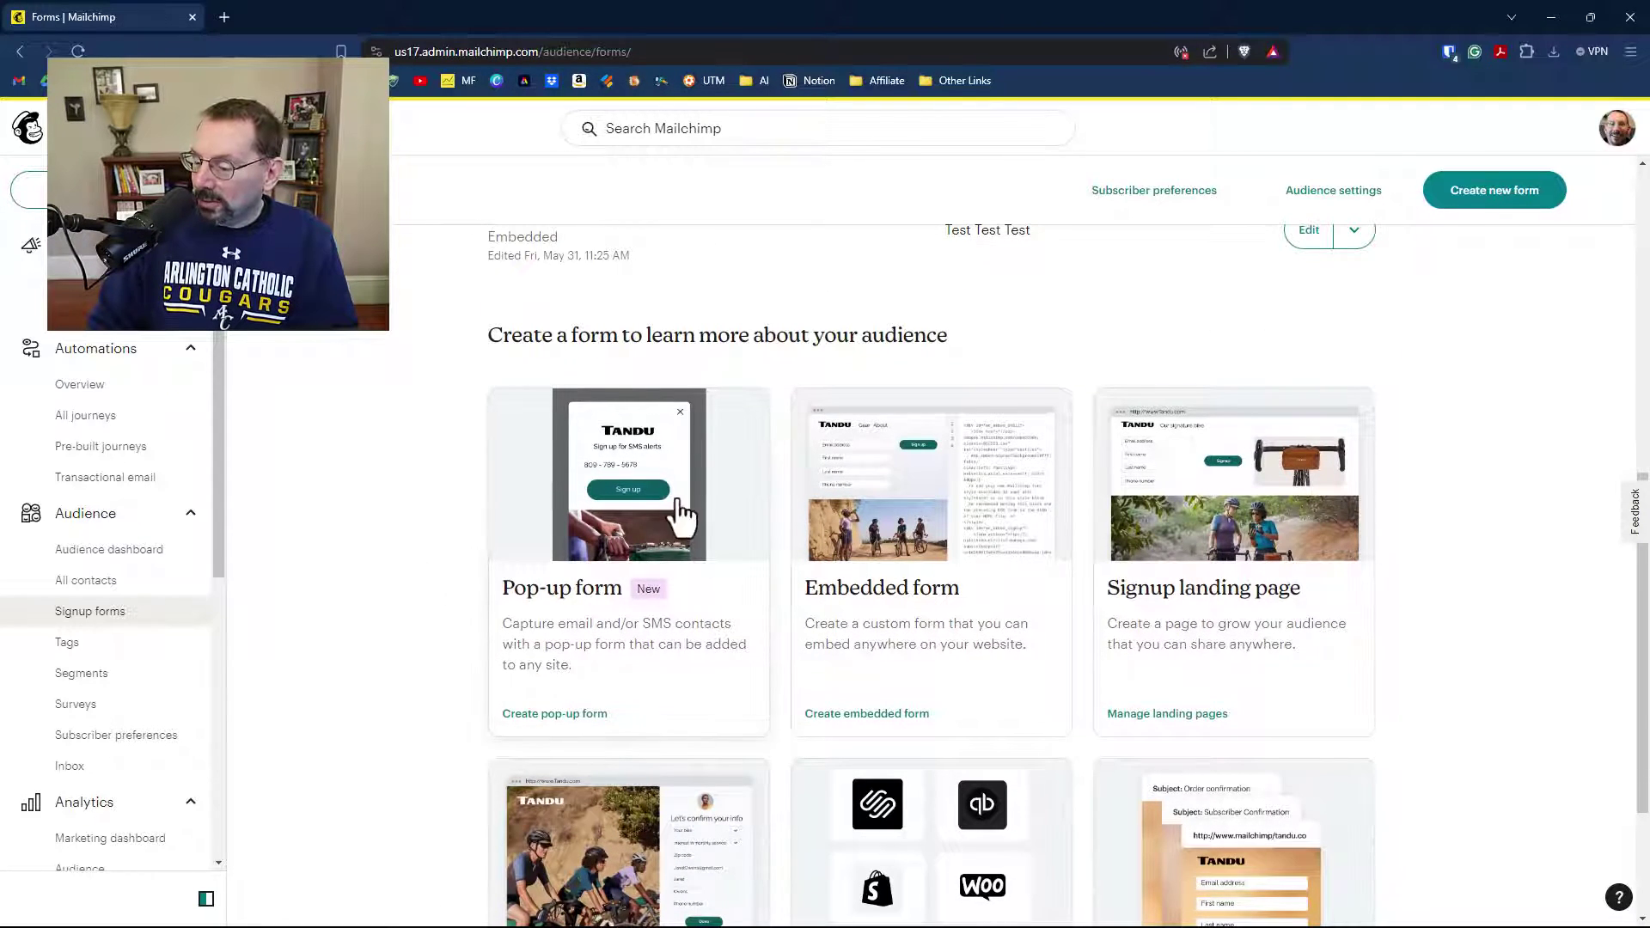
pyautogui.scroll(-3, 1302, 520)
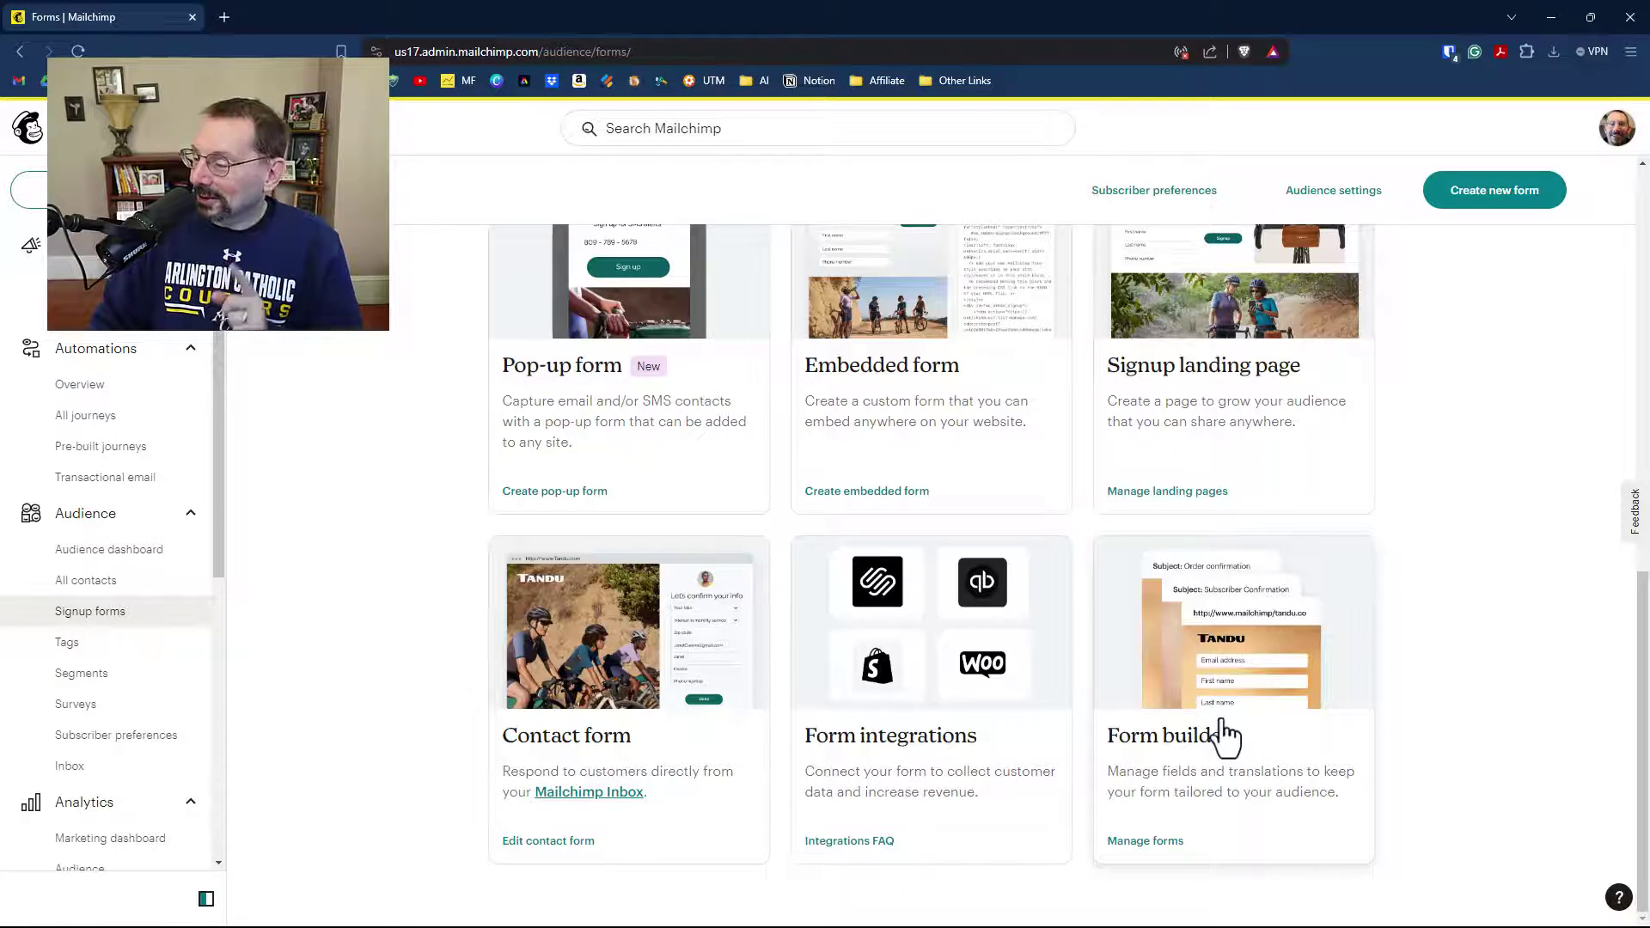
pyautogui.scroll(8, 1225, 735)
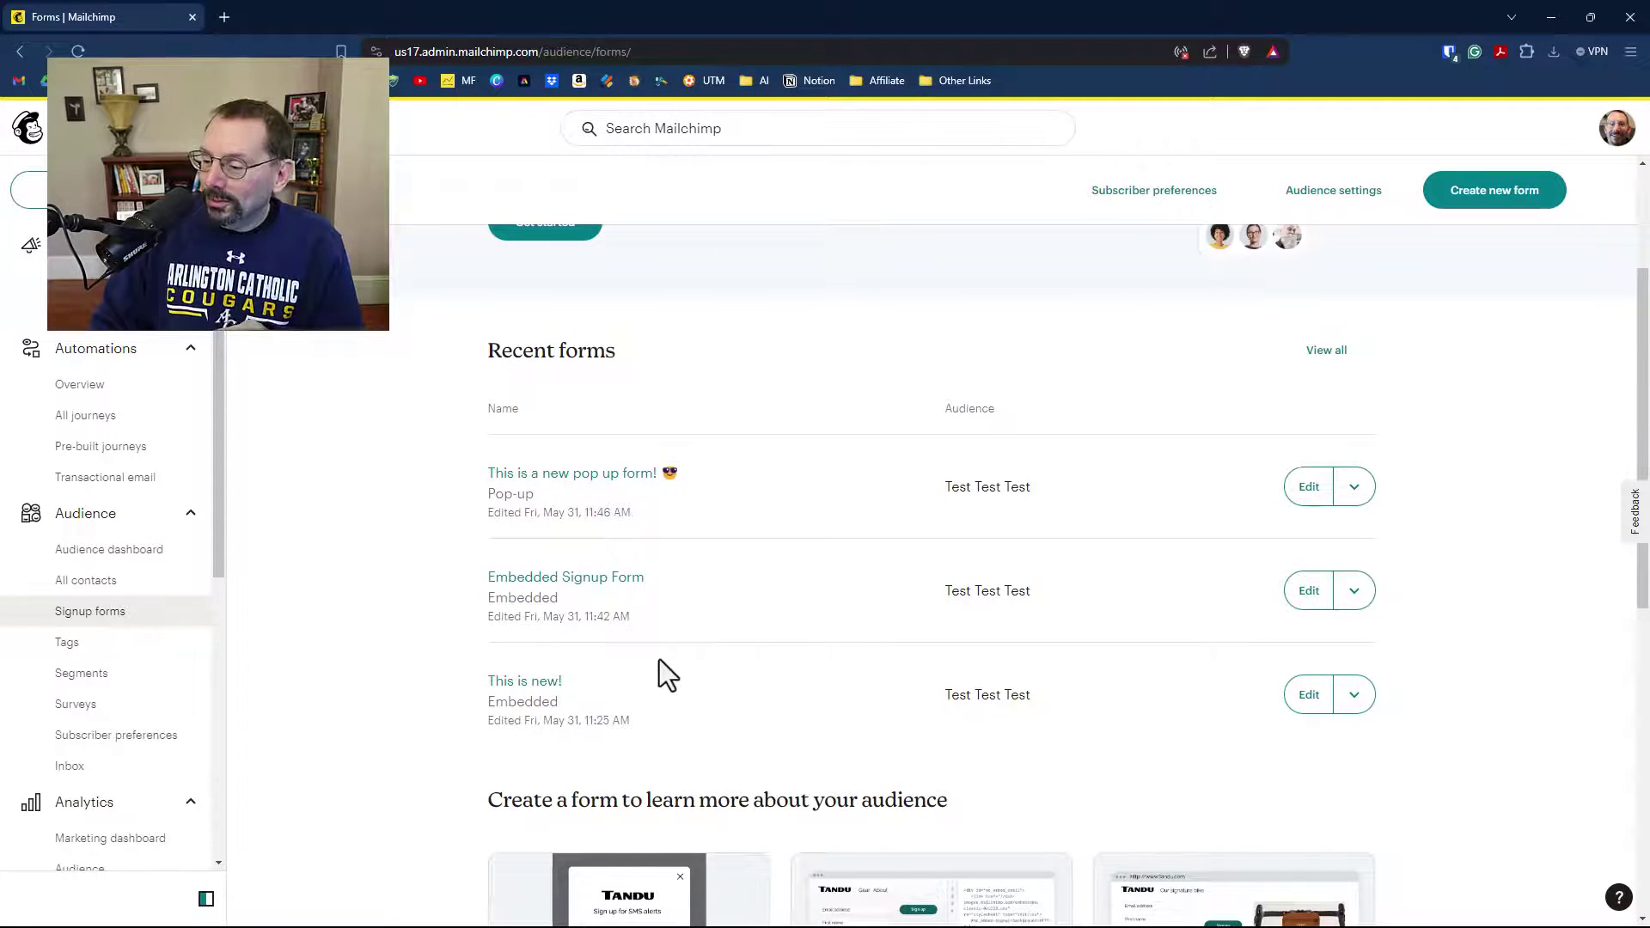
# - Create a pop-up form named 'This is a new popup!!' and continue to the builder
pyautogui.click(1476, 206)
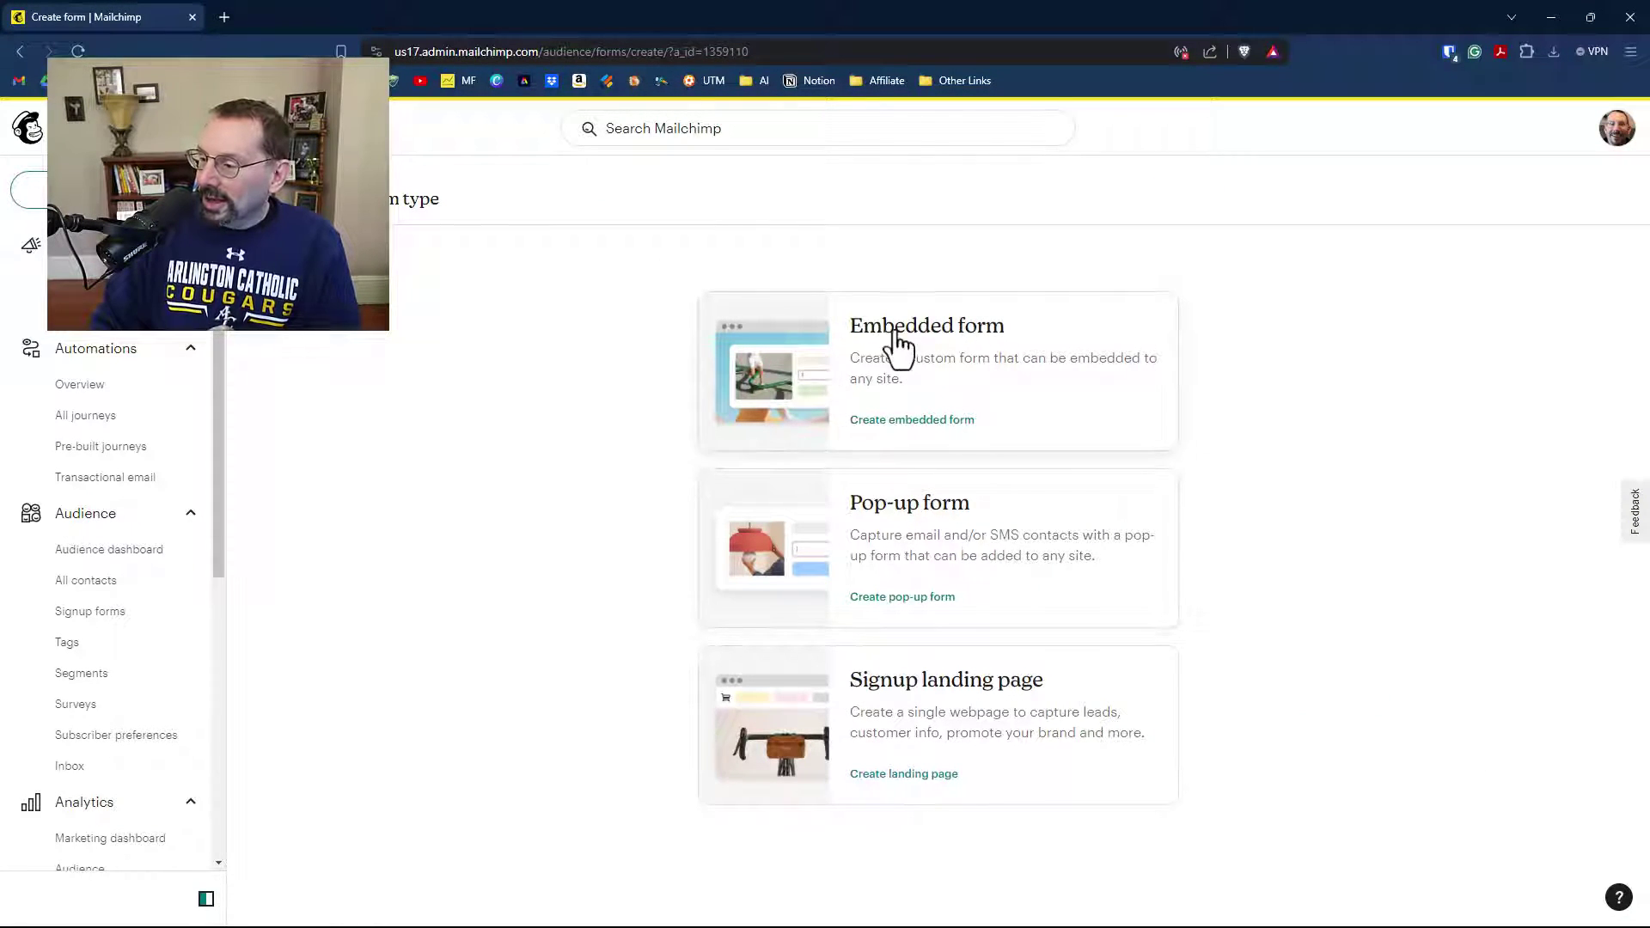
pyautogui.click(954, 557)
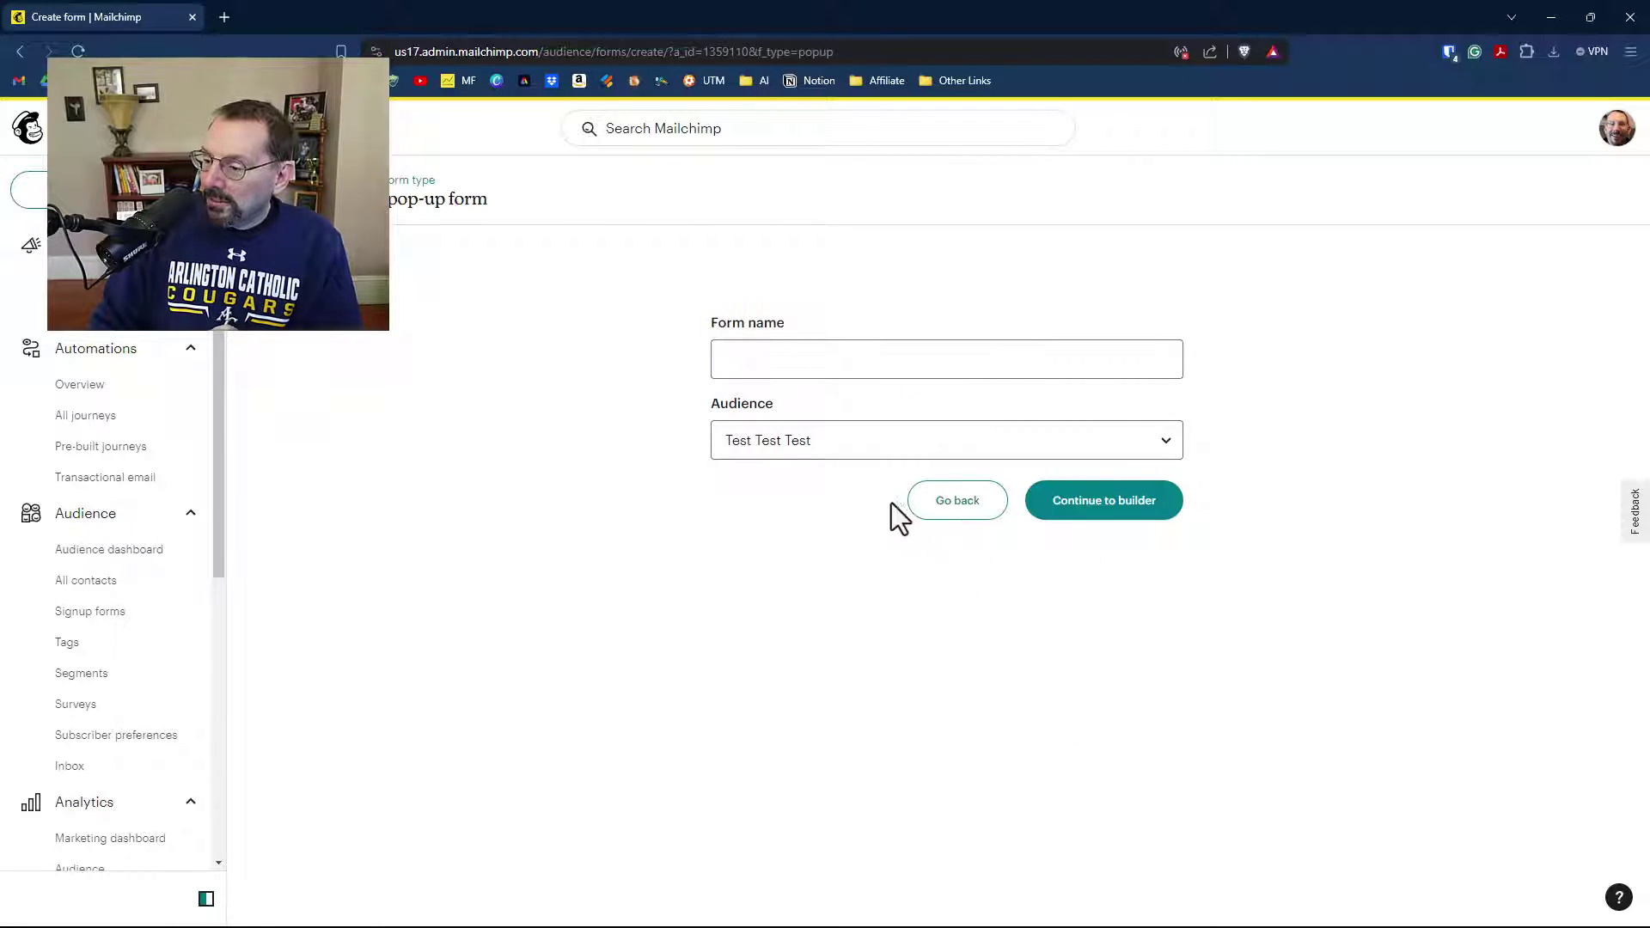
pyautogui.click(745, 358)
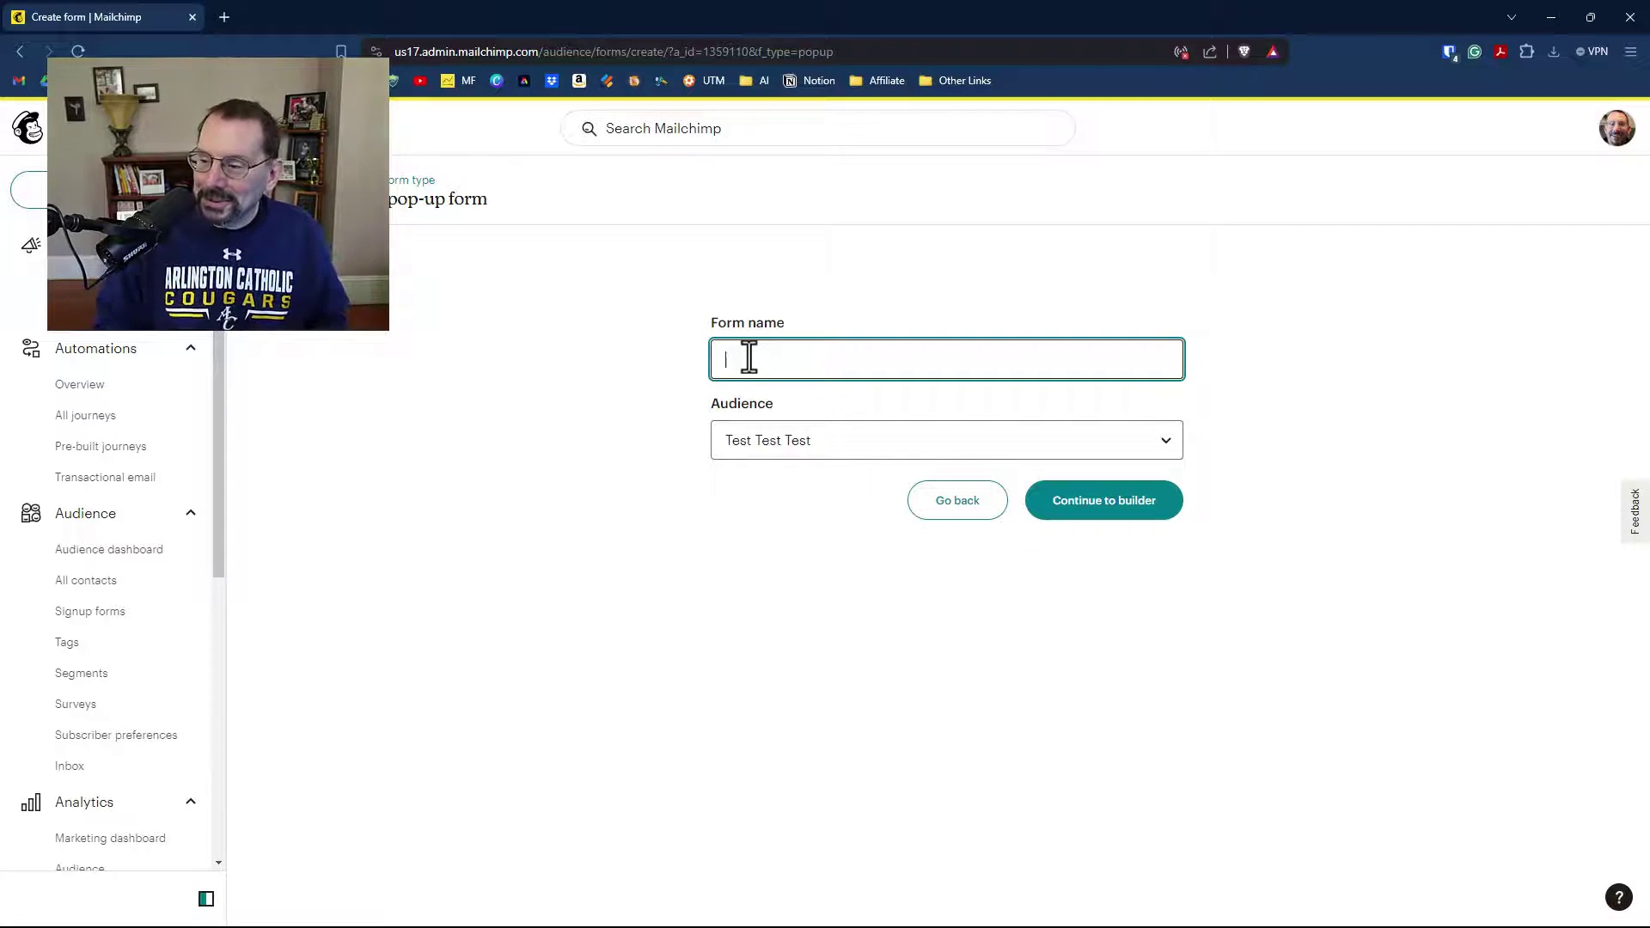
pyautogui.write('This is a new popup!!')
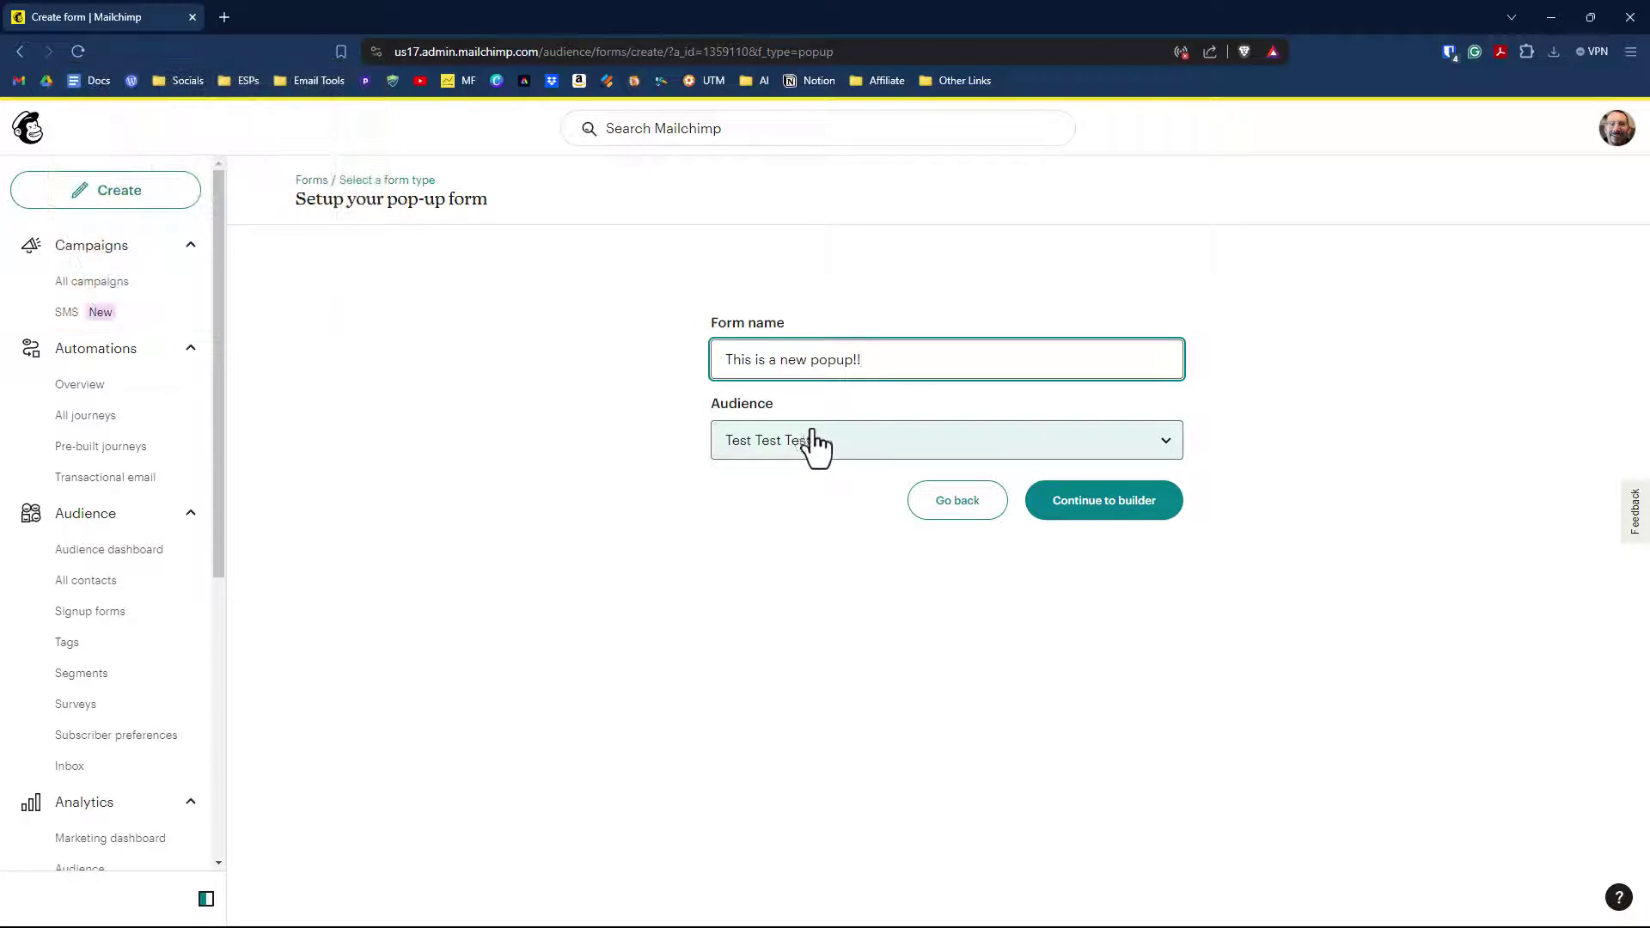
pyautogui.click(1106, 508)
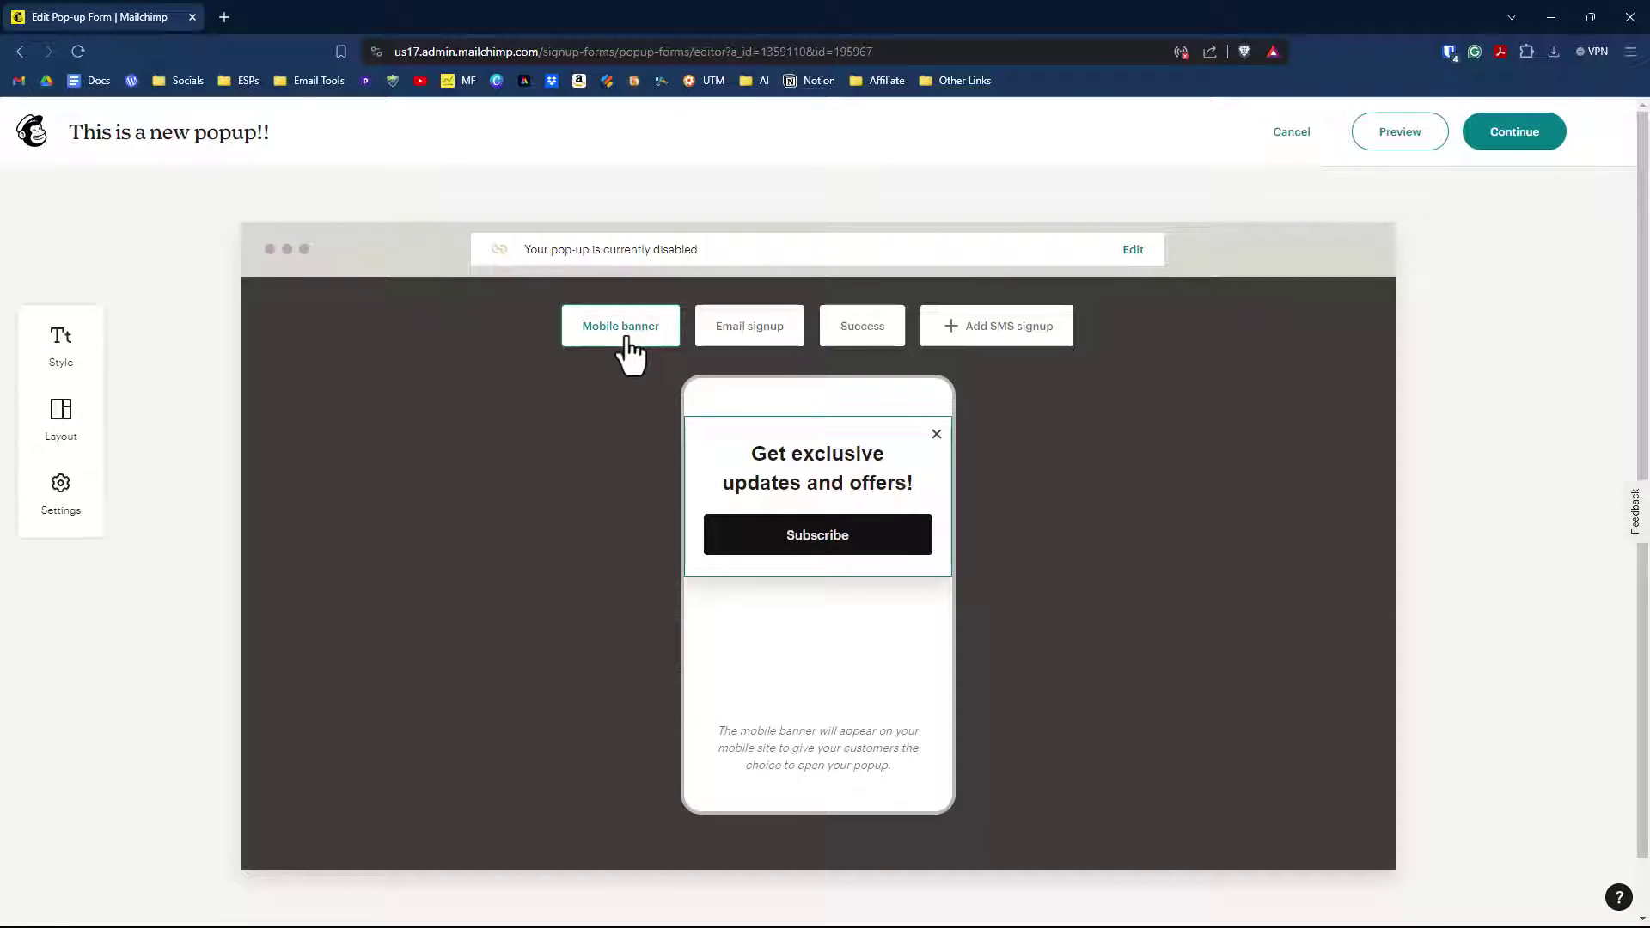
# - Preview the pop-up's Email signup and Success views, then review its Settings panel
pyautogui.click(778, 349)
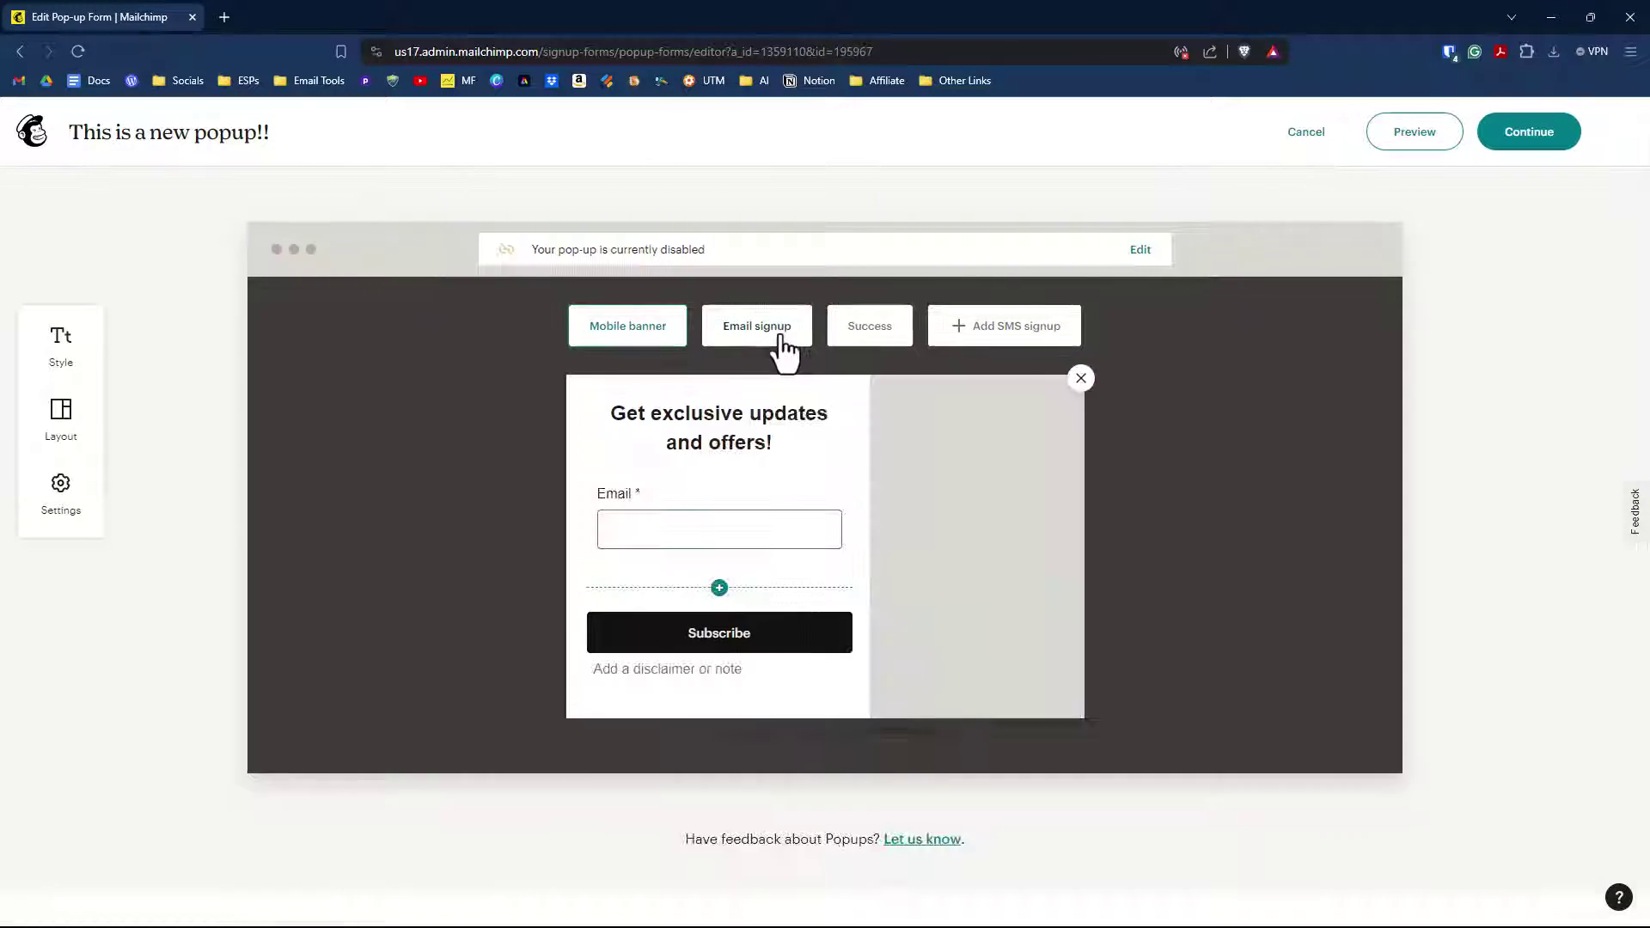
pyautogui.moveTo(965, 523)
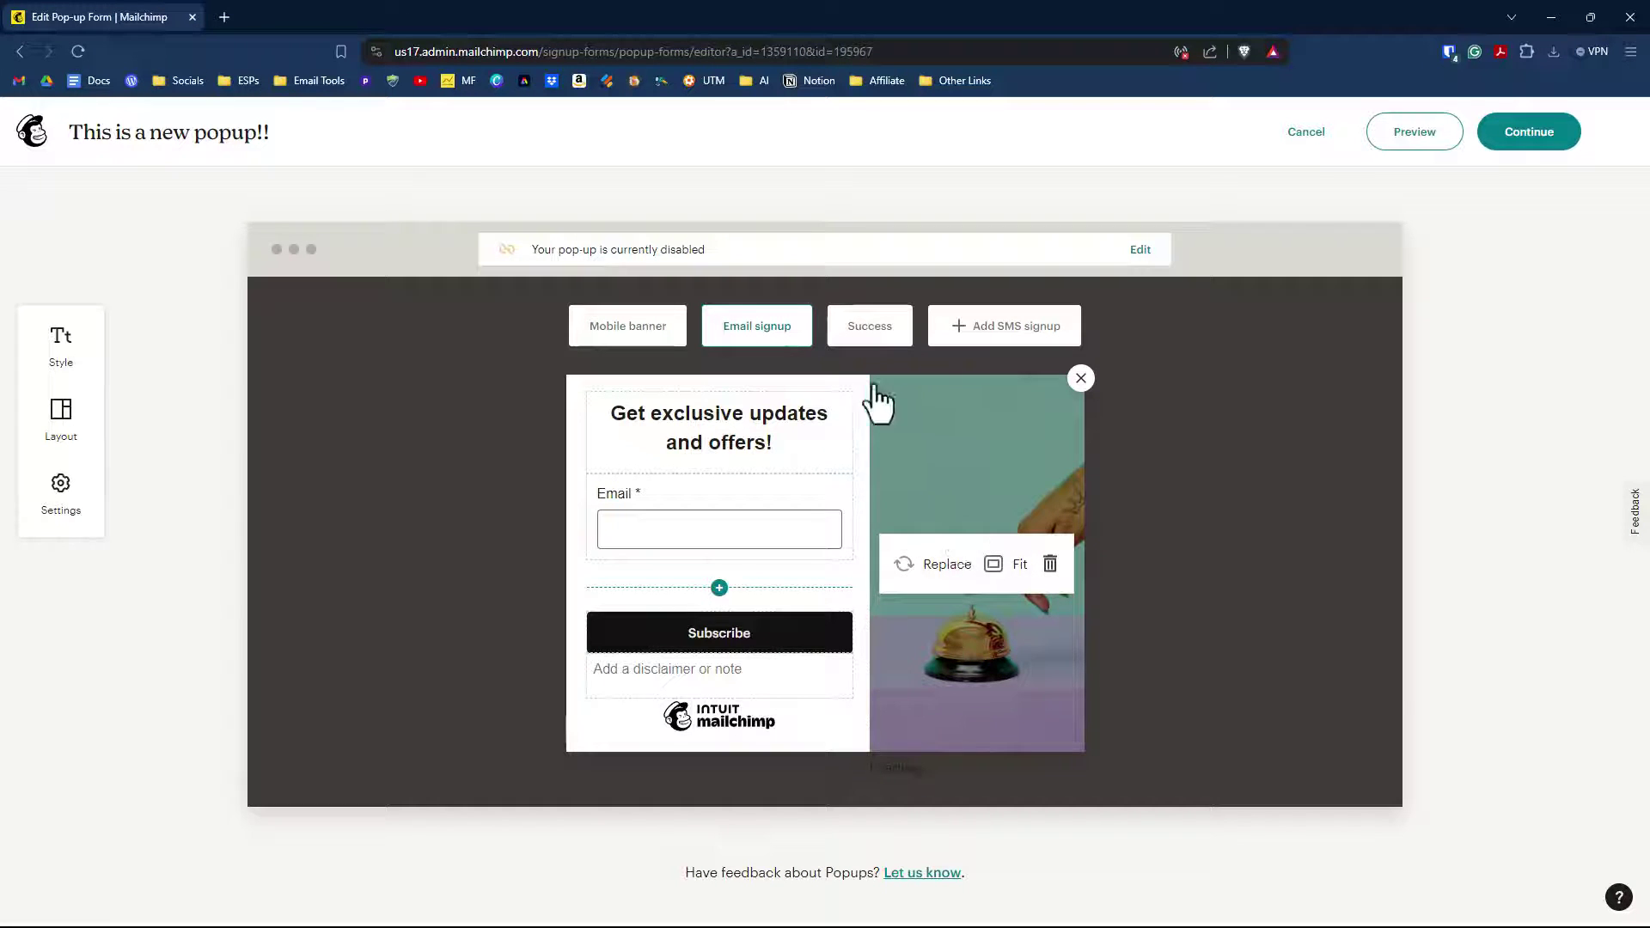
pyautogui.click(859, 330)
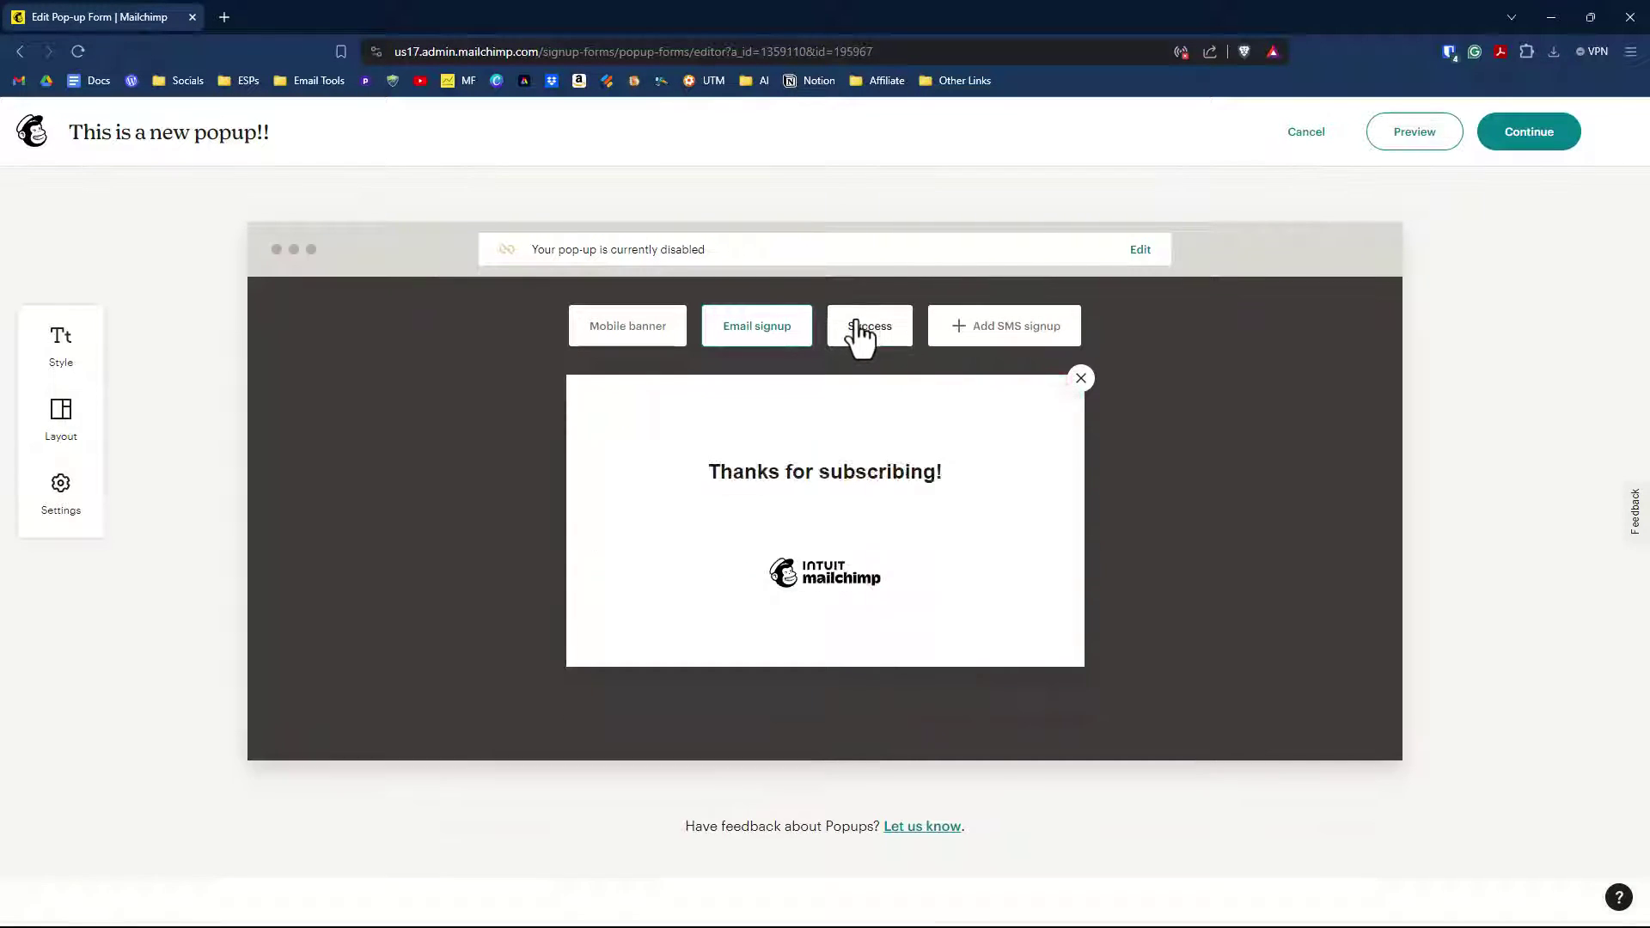
pyautogui.click(76, 497)
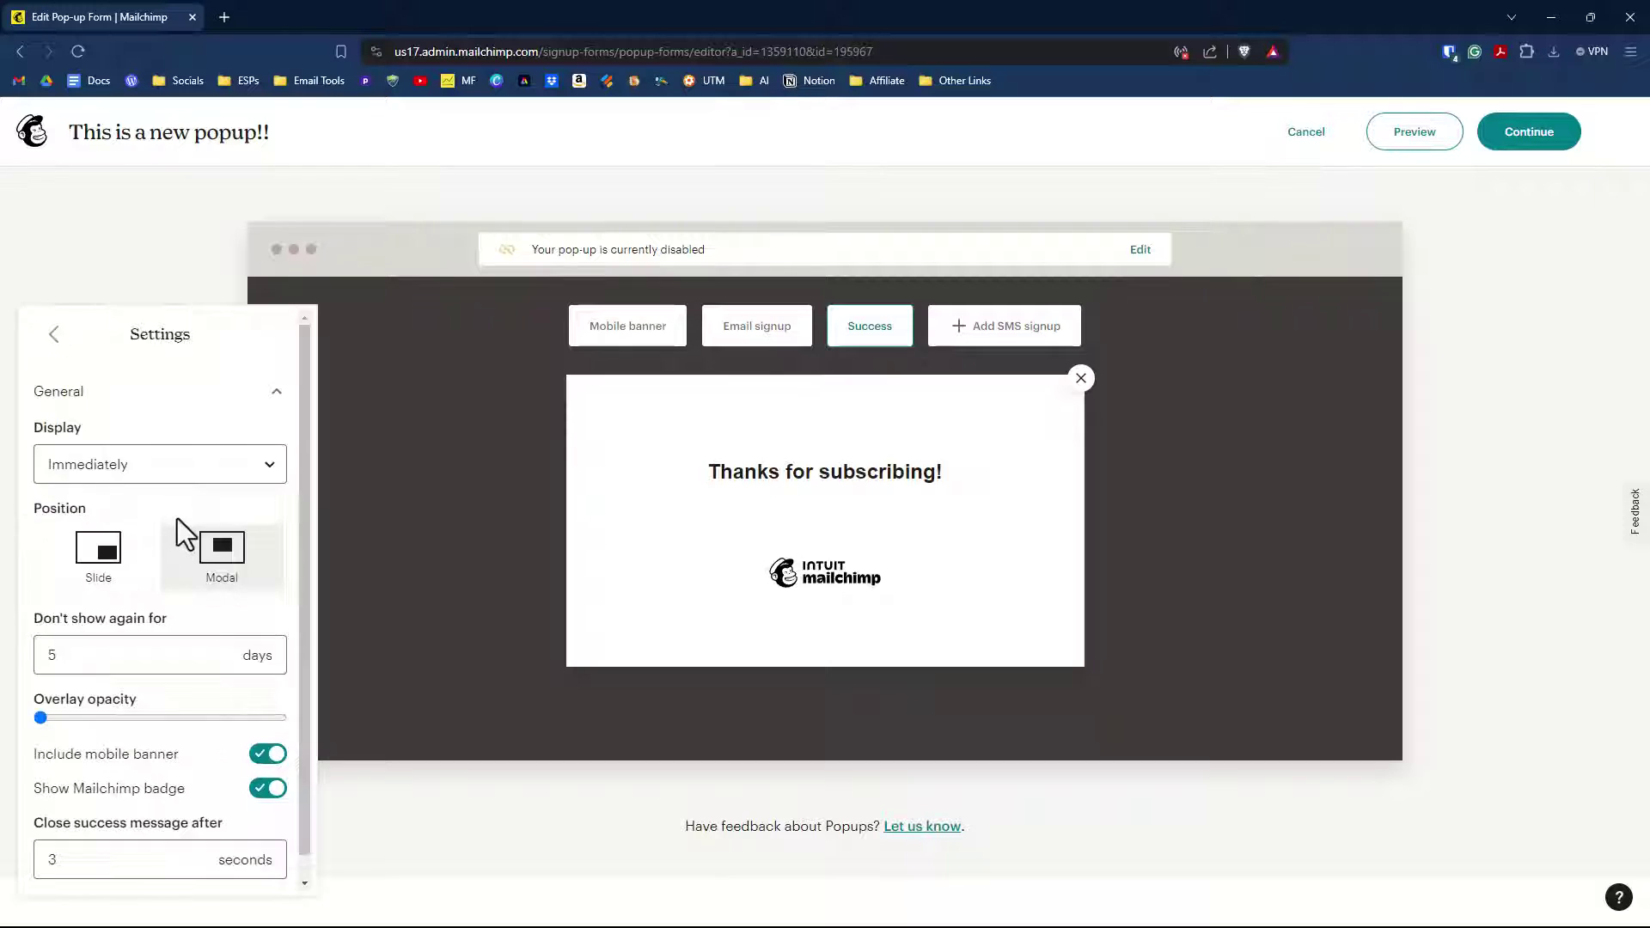
pyautogui.scroll(-1, 177, 518)
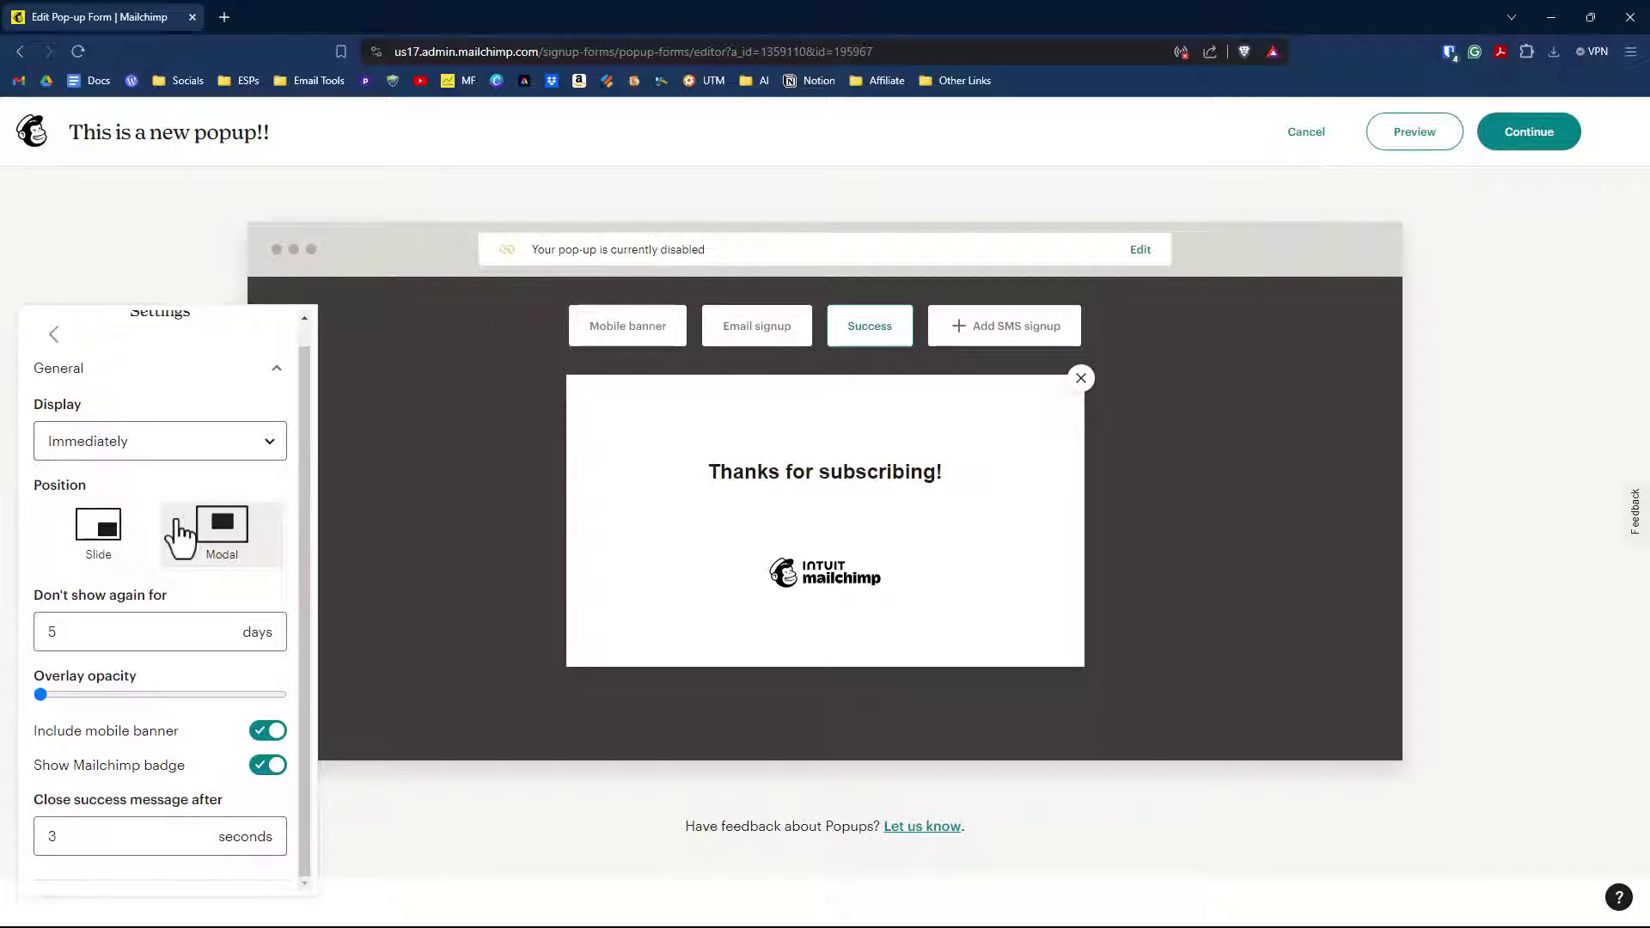
# - Save the pop-up form's changes without publishing it to the site
pyautogui.click(1530, 136)
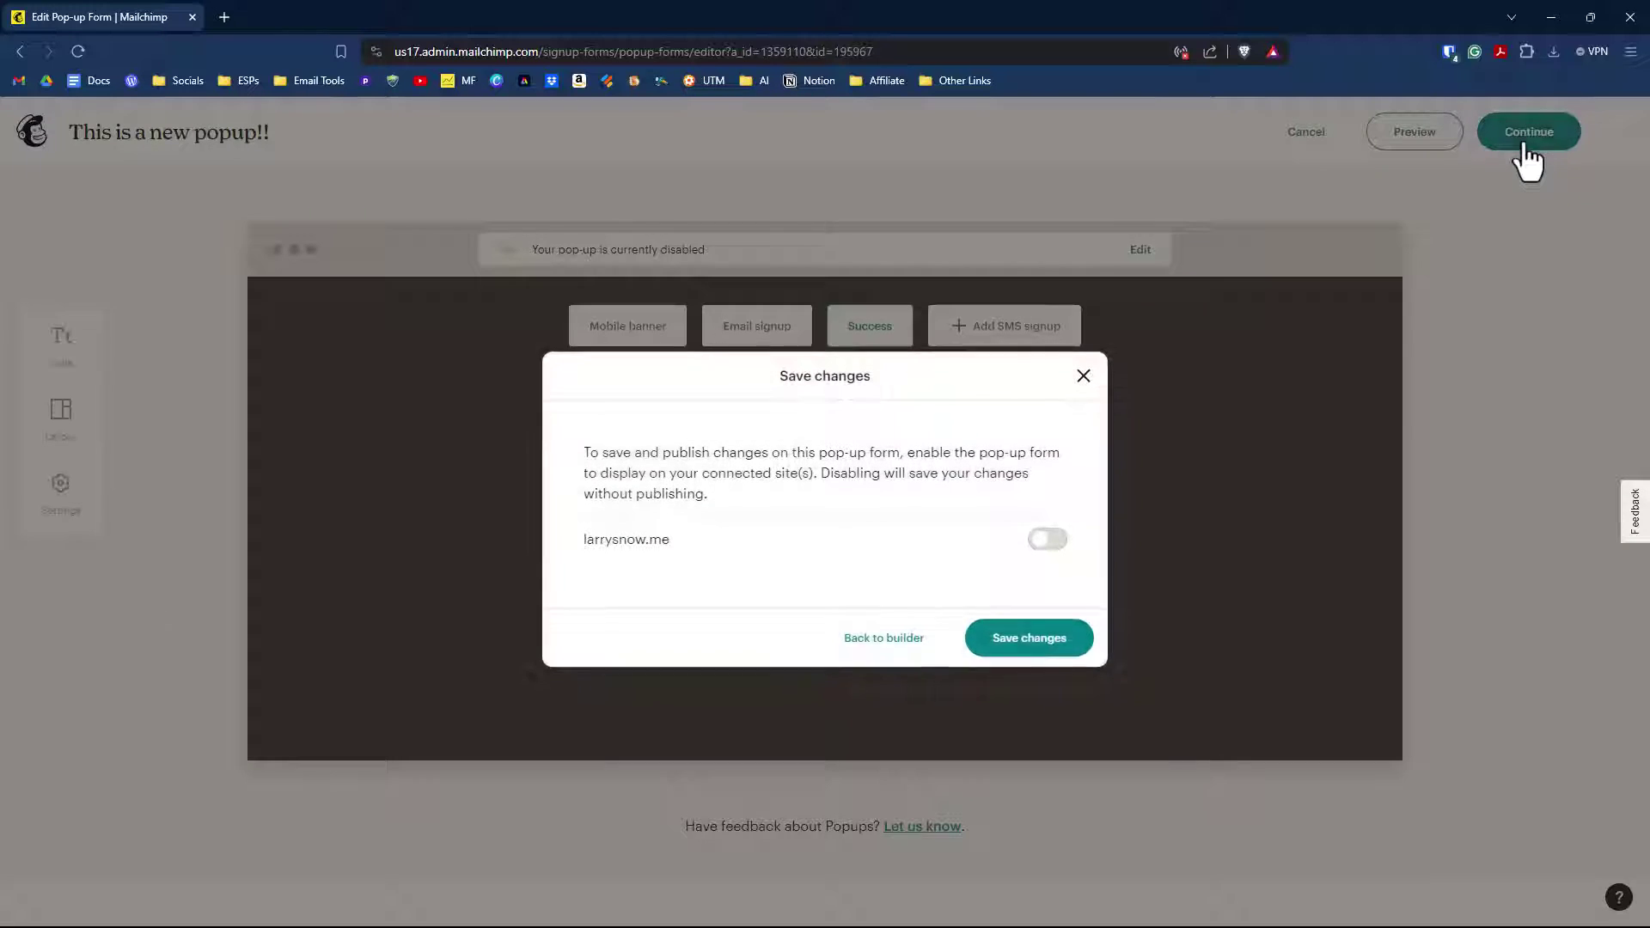
pyautogui.click(1054, 643)
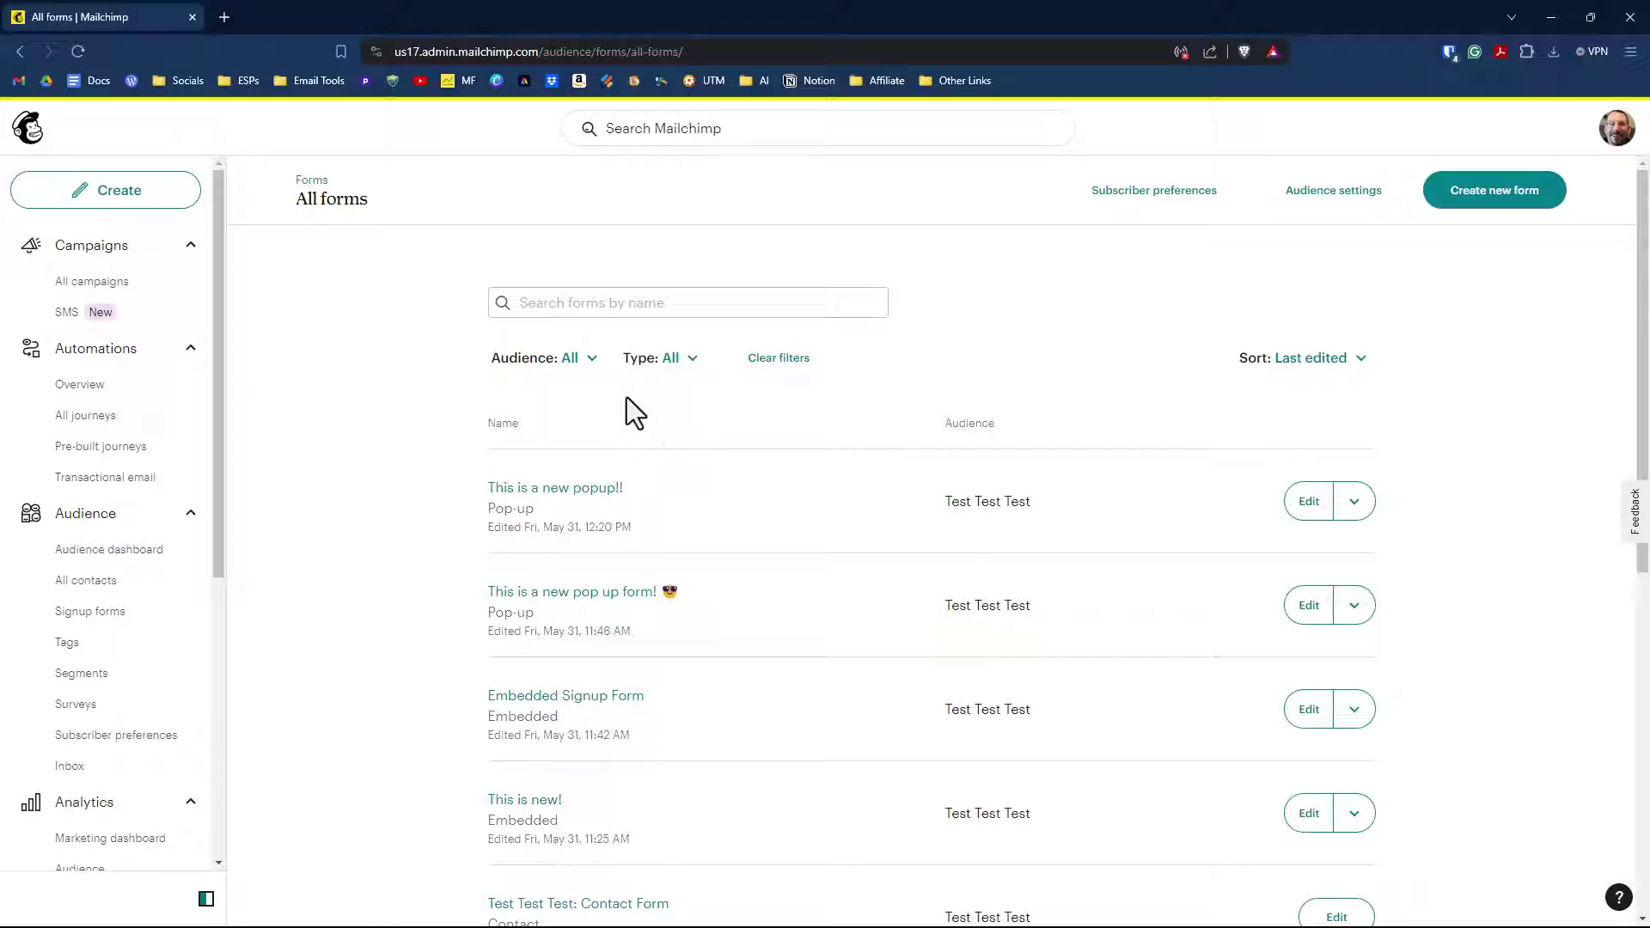
# - Filter All forms to the Test Test Test audience, trying Embedded then Pop-up type
pyautogui.click(586, 357)
pyautogui.click(529, 472)
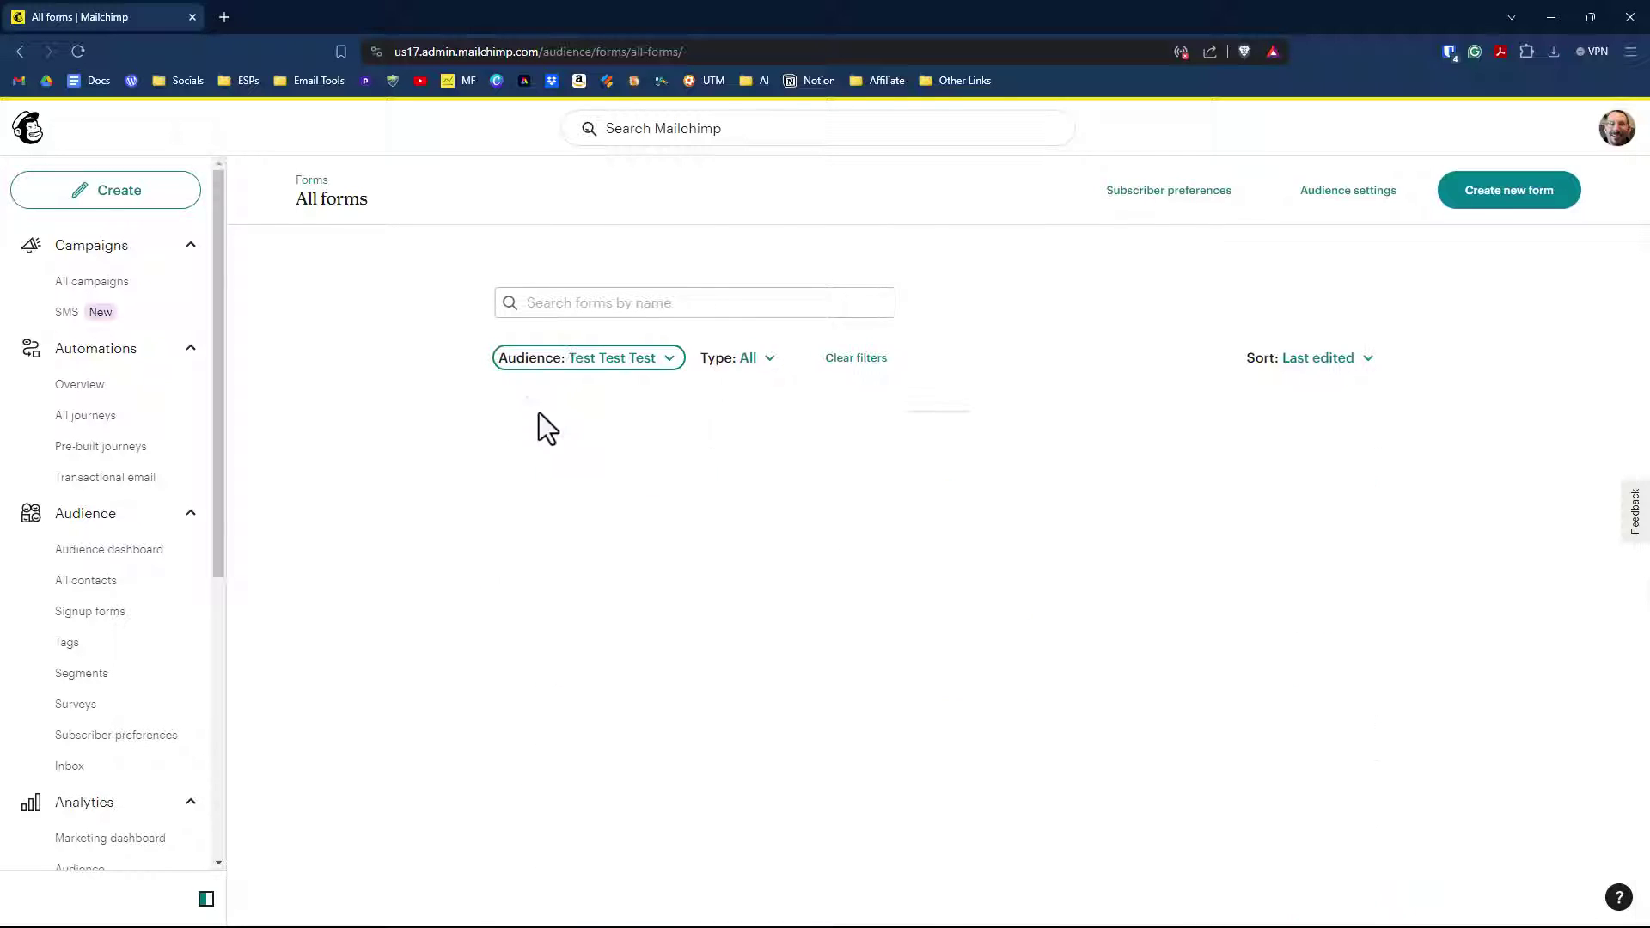
pyautogui.click(754, 361)
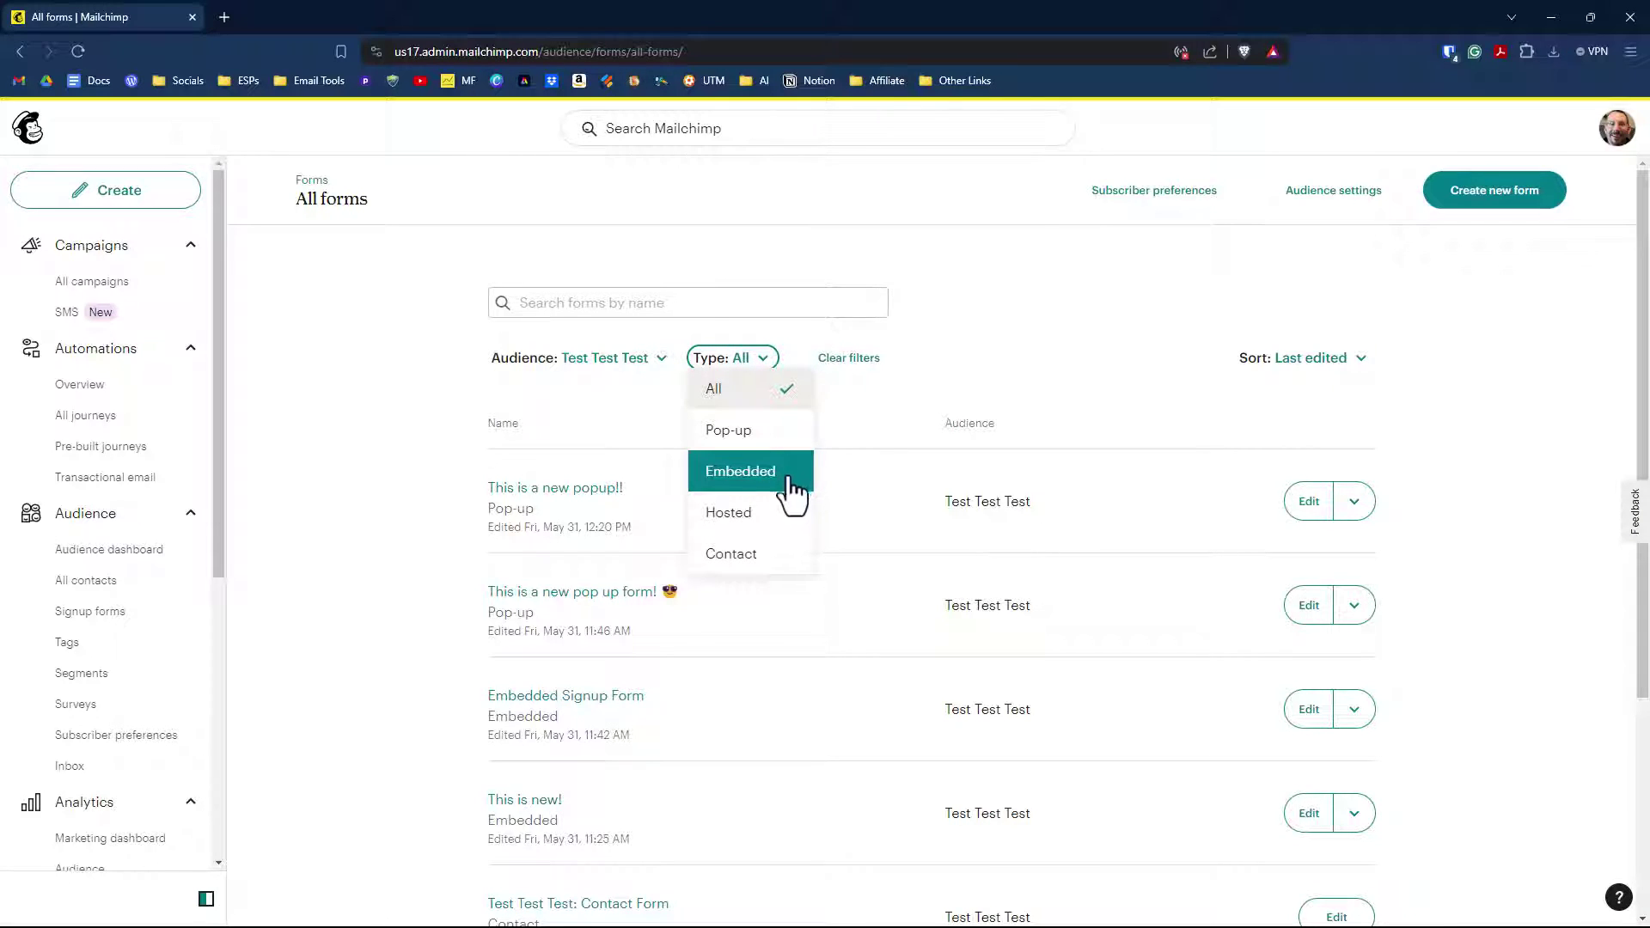
pyautogui.click(739, 475)
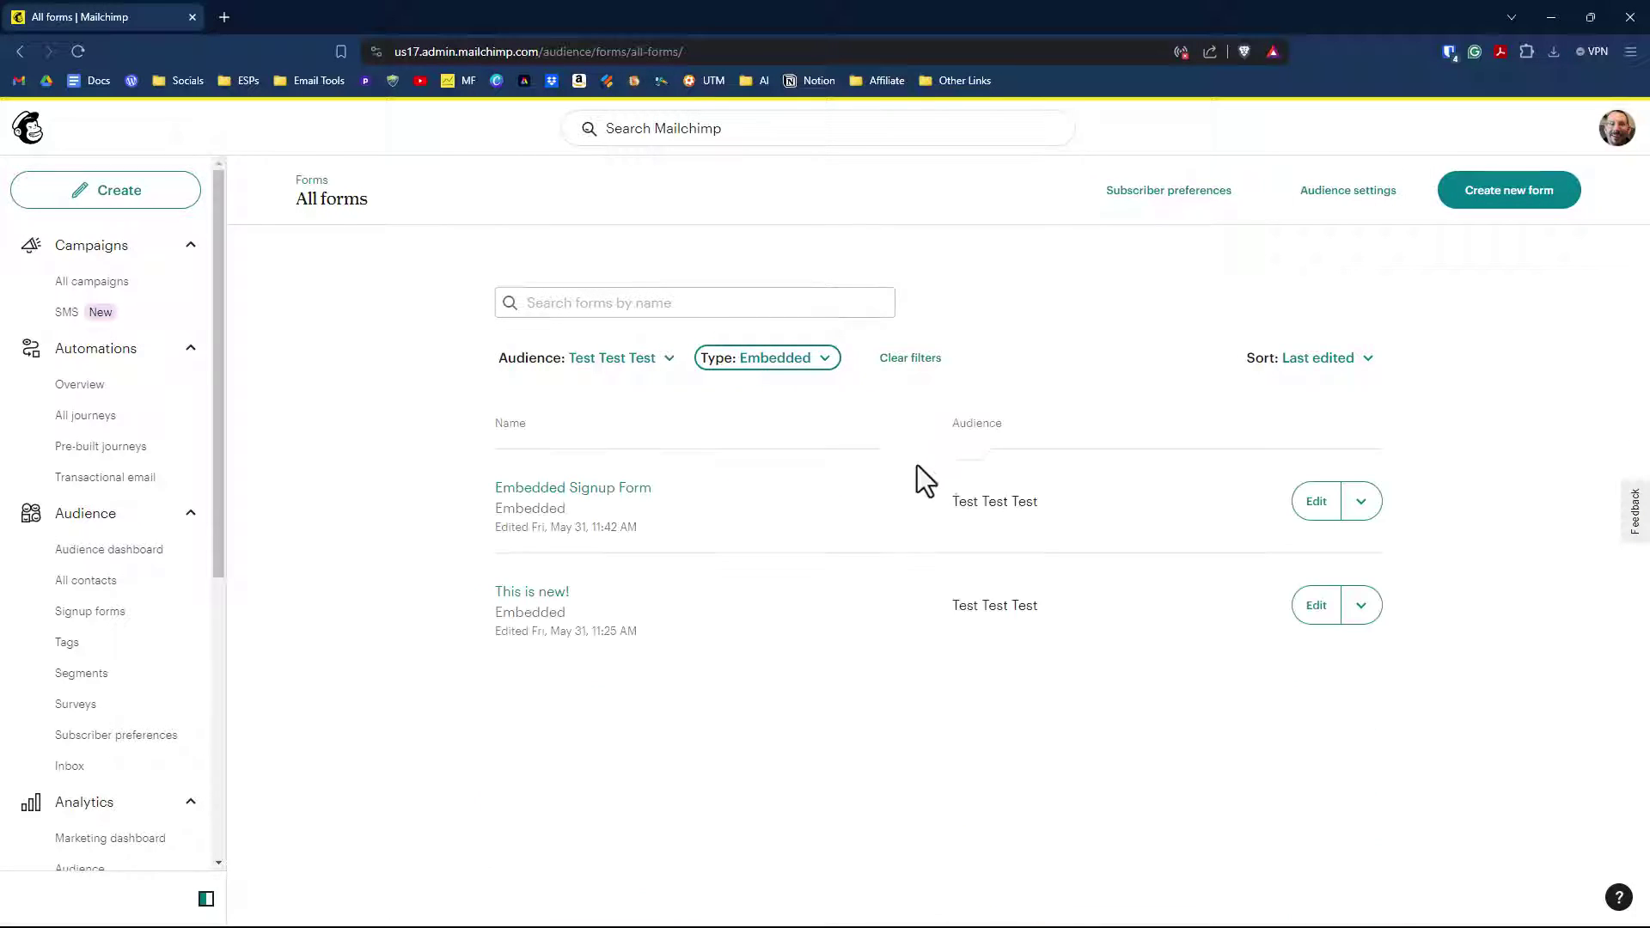
pyautogui.click(787, 361)
pyautogui.click(776, 430)
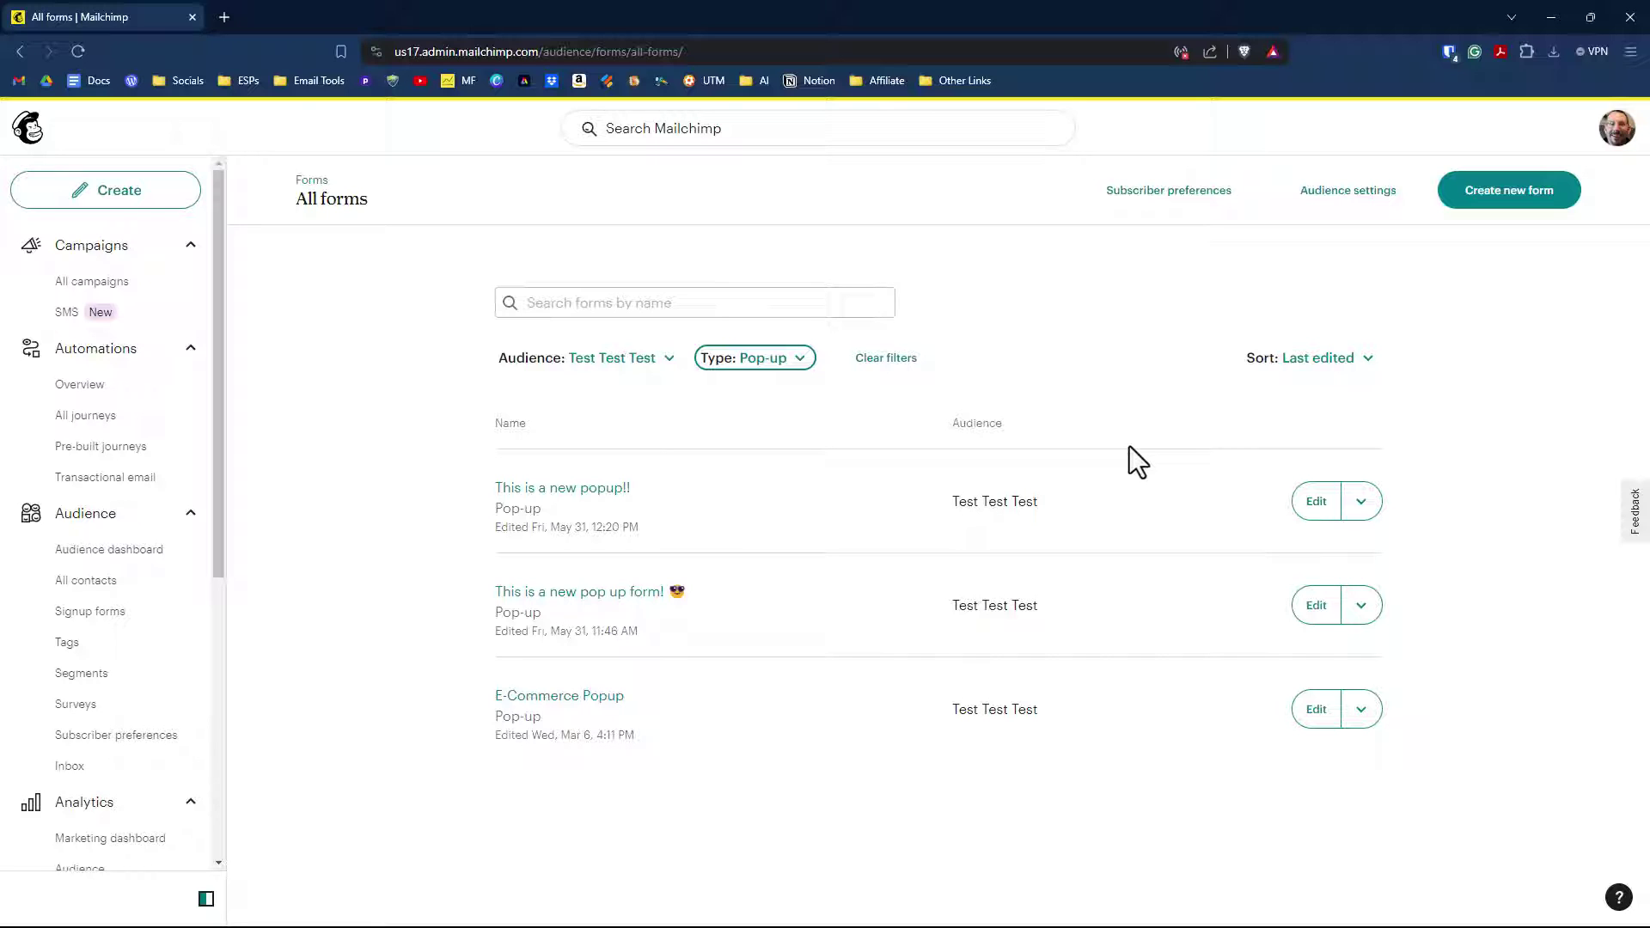
# - Return to Signup forms and open Manage forms on the Form builder card
pyautogui.click(115, 615)
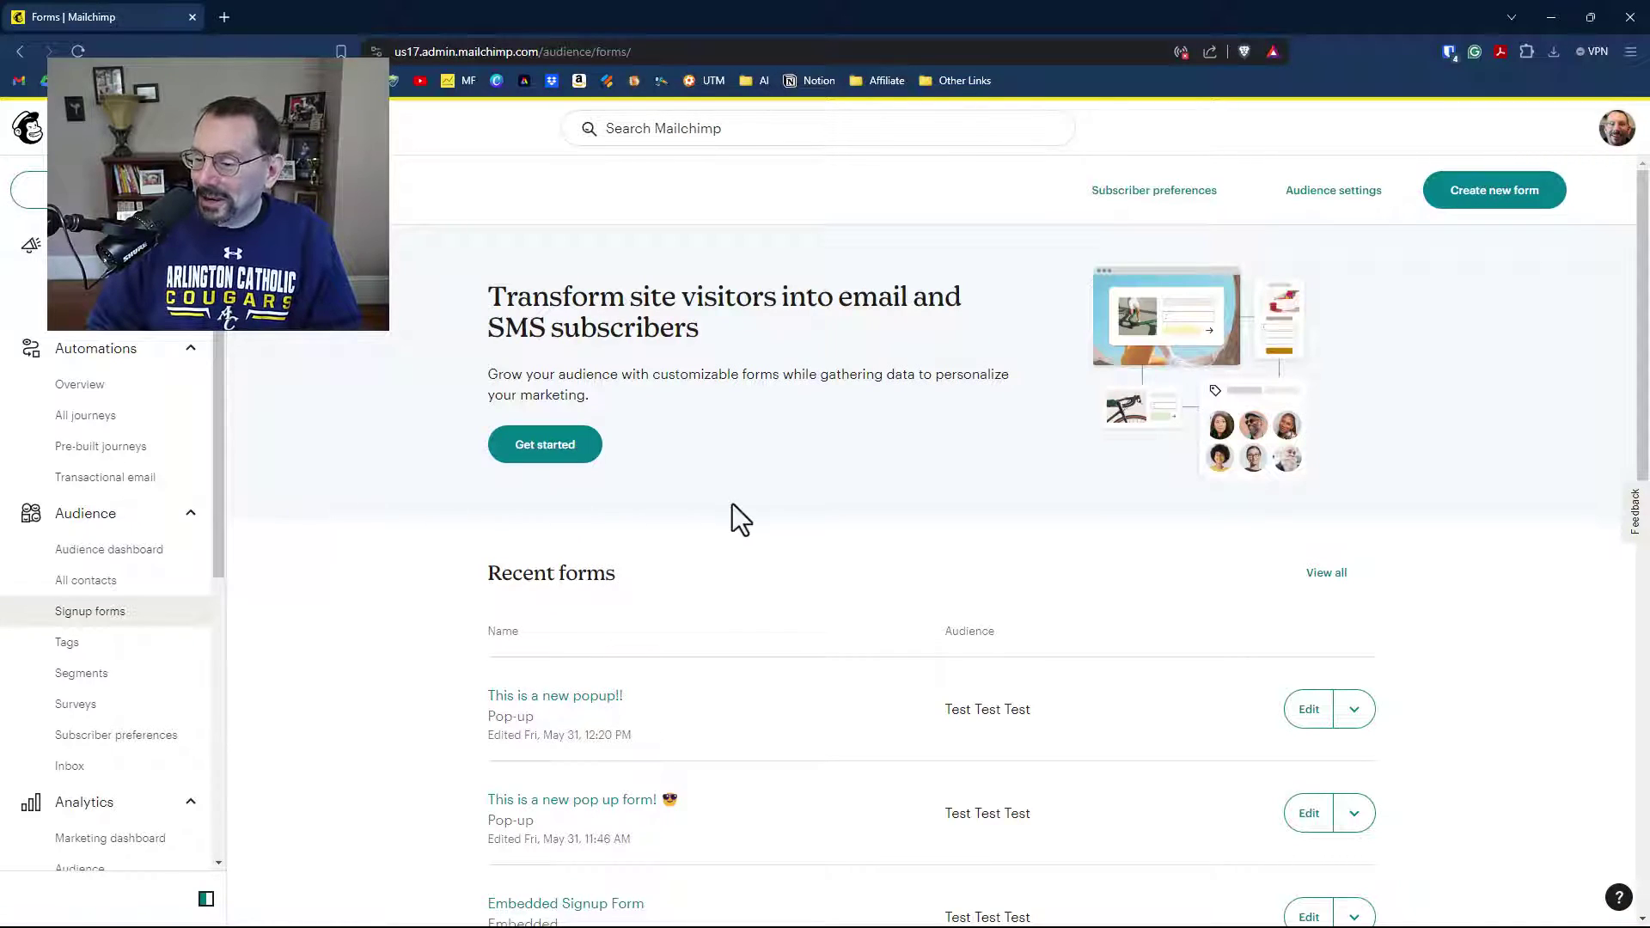
pyautogui.scroll(-10, 897, 489)
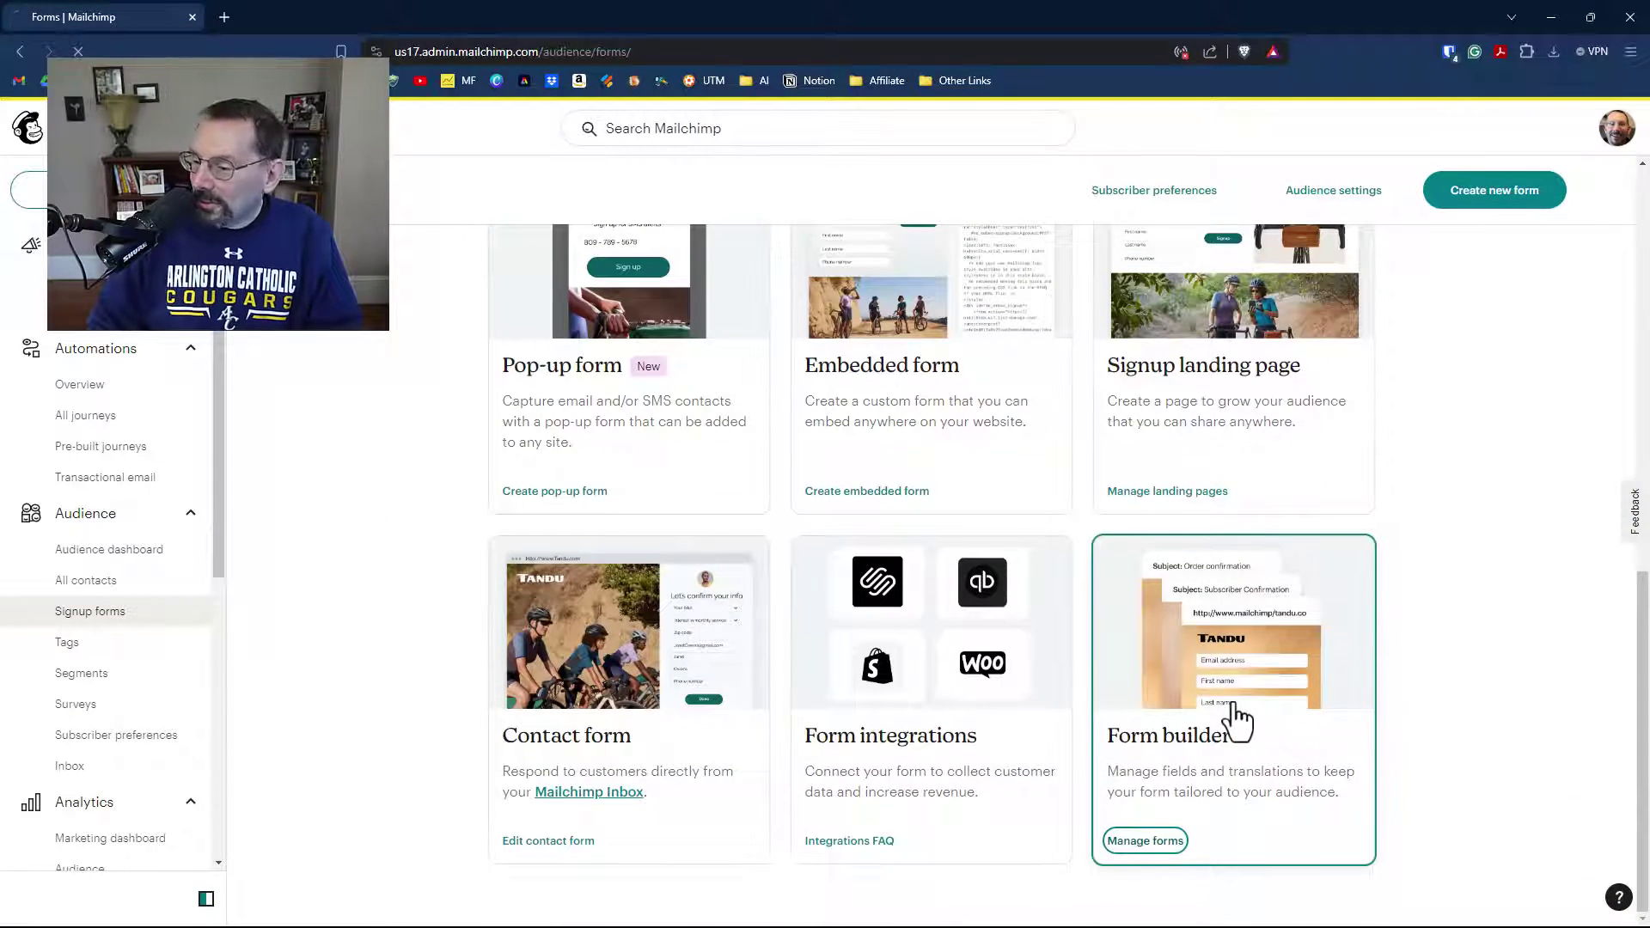
pyautogui.click(1234, 702)
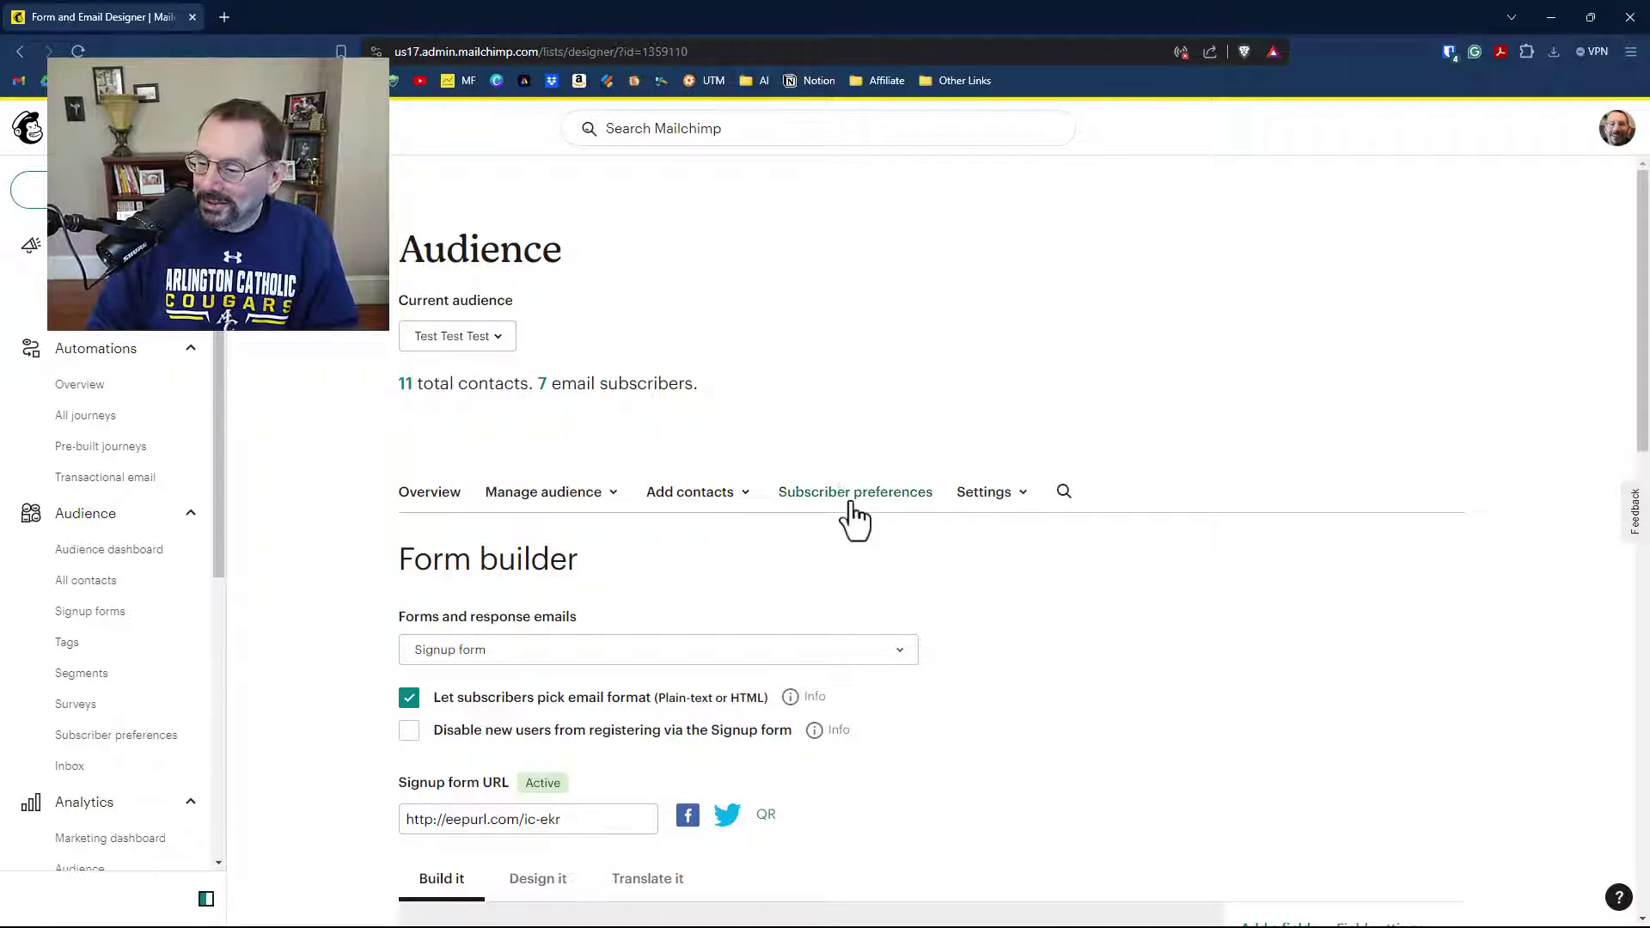
# - Switch Form builder to the Confirmation thank you page and select its redirect URL field
pyautogui.click(900, 650)
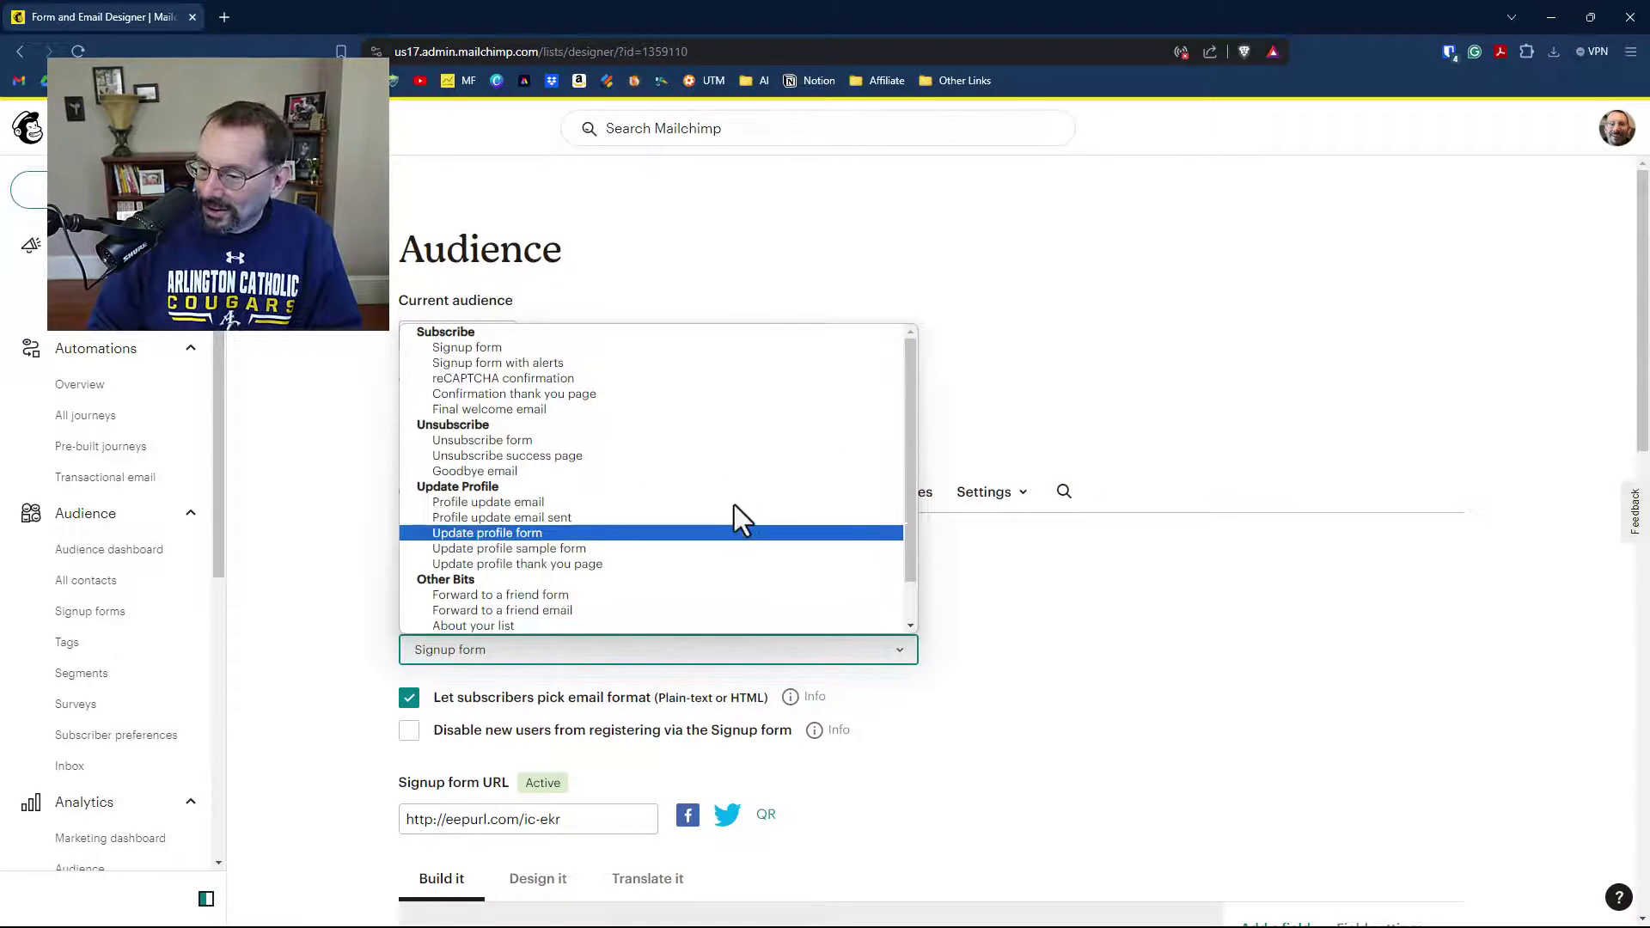
pyautogui.click(716, 394)
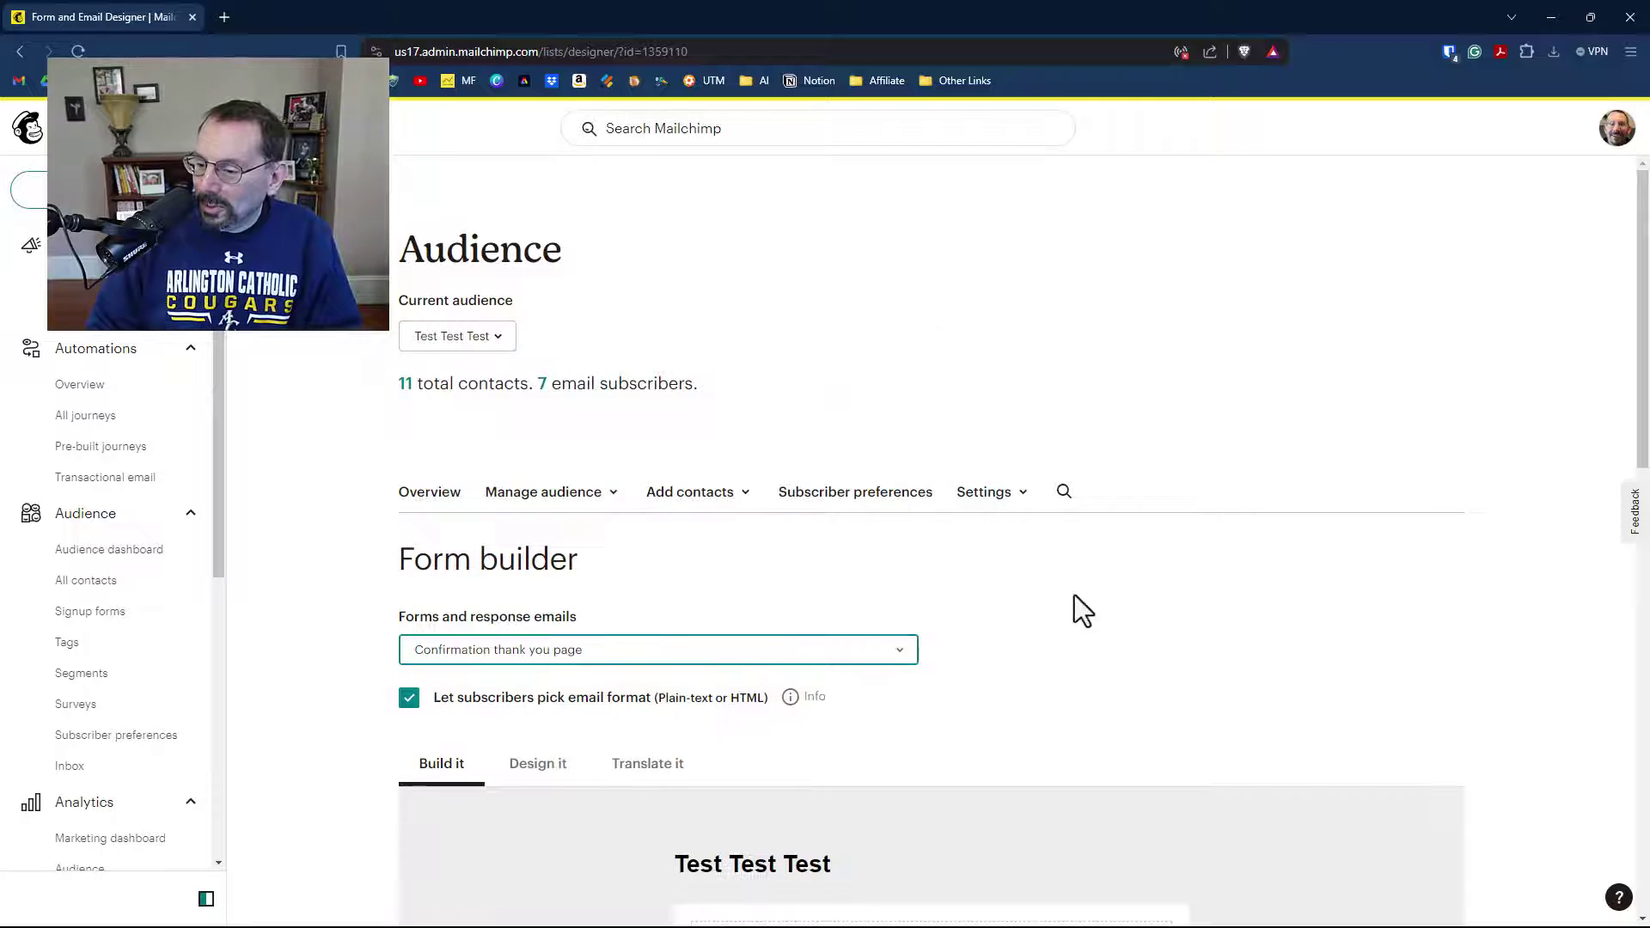
pyautogui.scroll(-3, 911, 636)
pyautogui.click(749, 590)
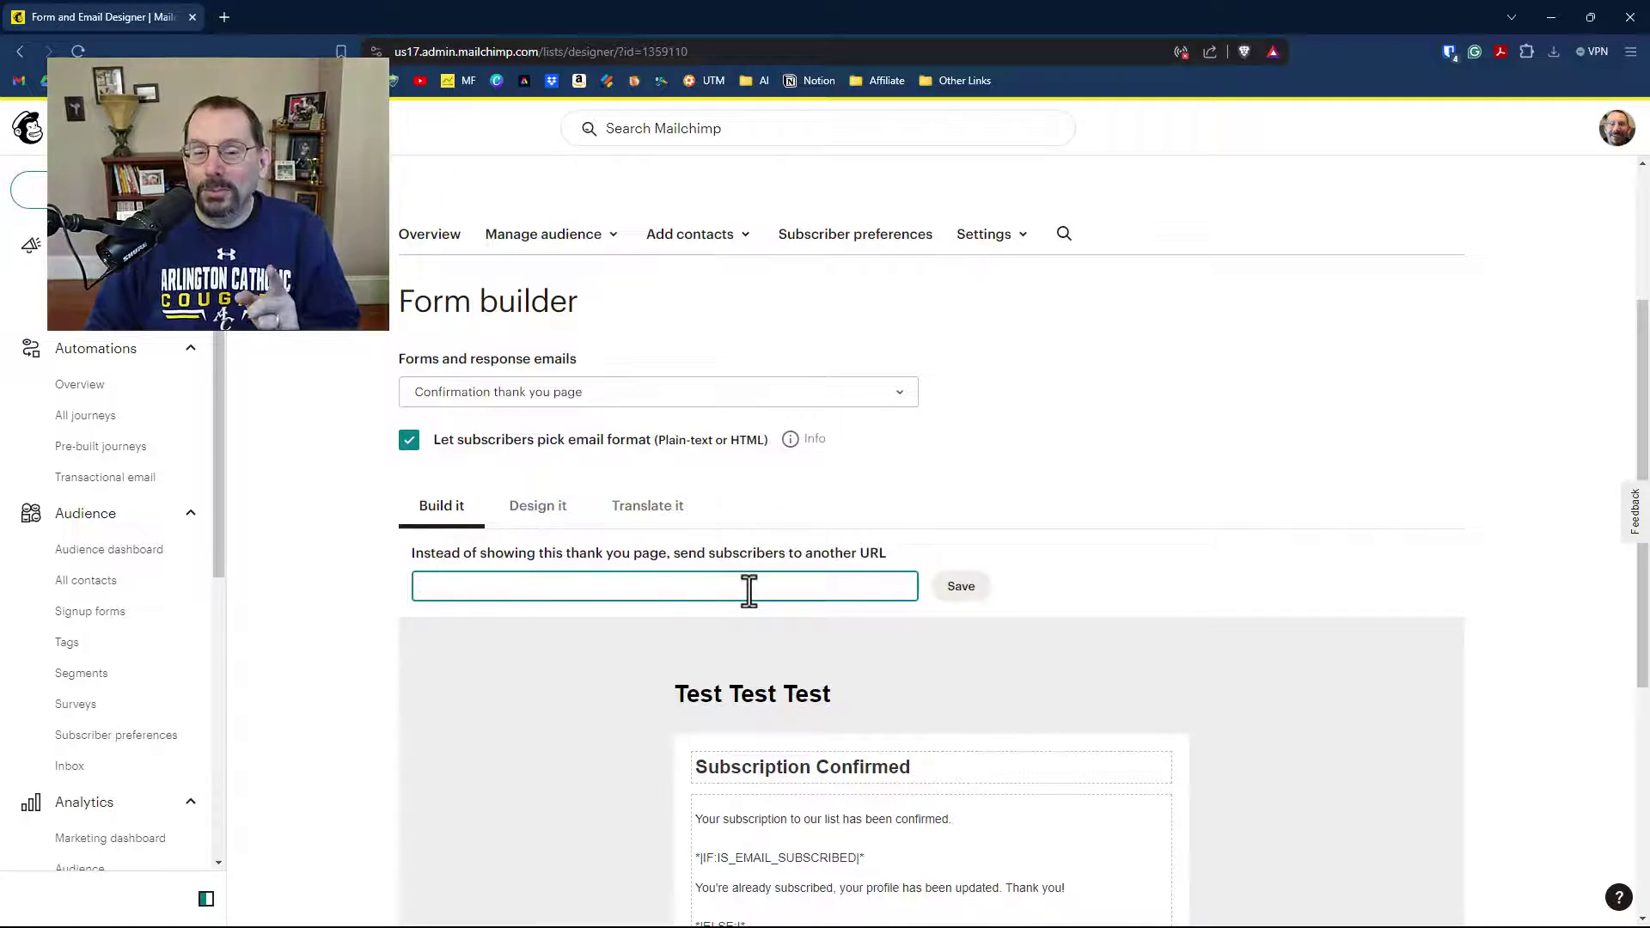